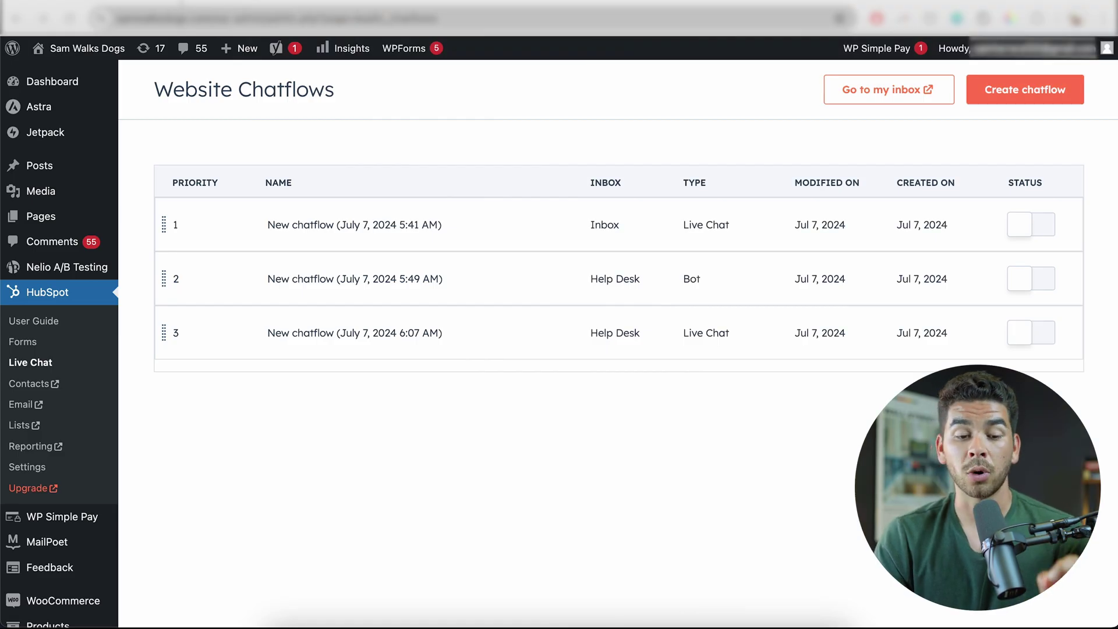
Search Plugins > Add New for 'funnelkit automations' and install the FunnelKit Automations plugin
scroll(69, 408, down, 5)
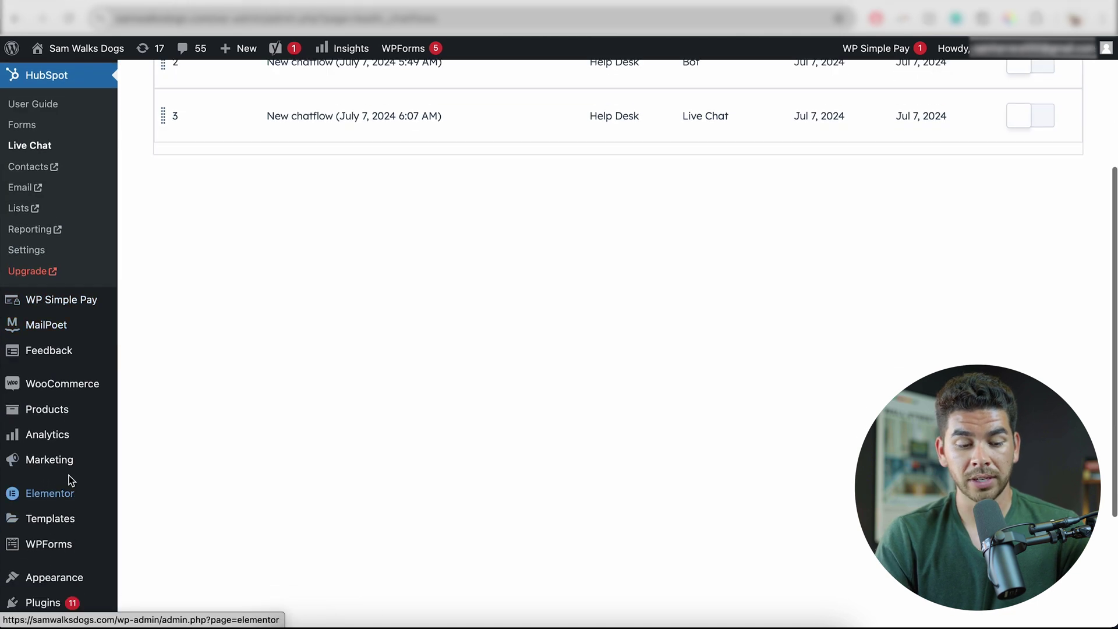
click(69, 545)
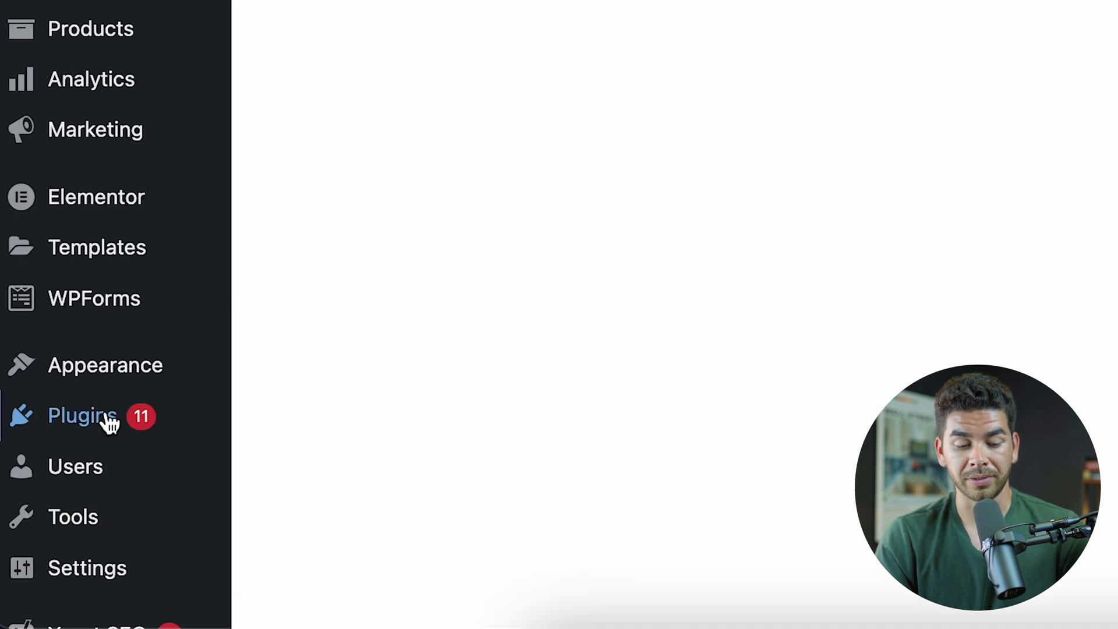
mouse_move(54, 604)
click(81, 416)
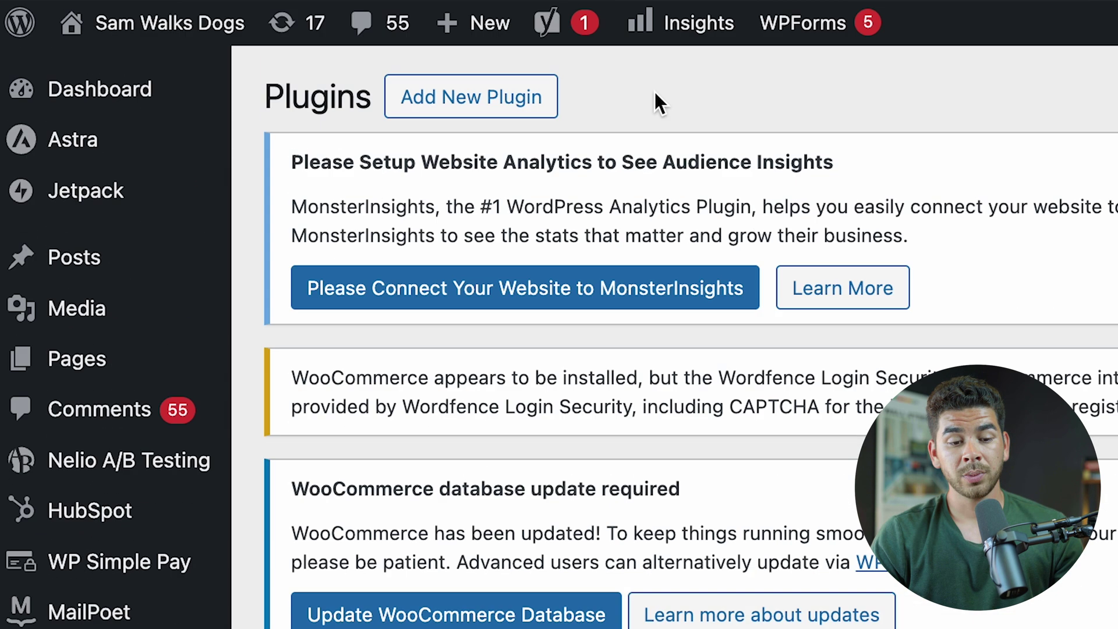
click(512, 116)
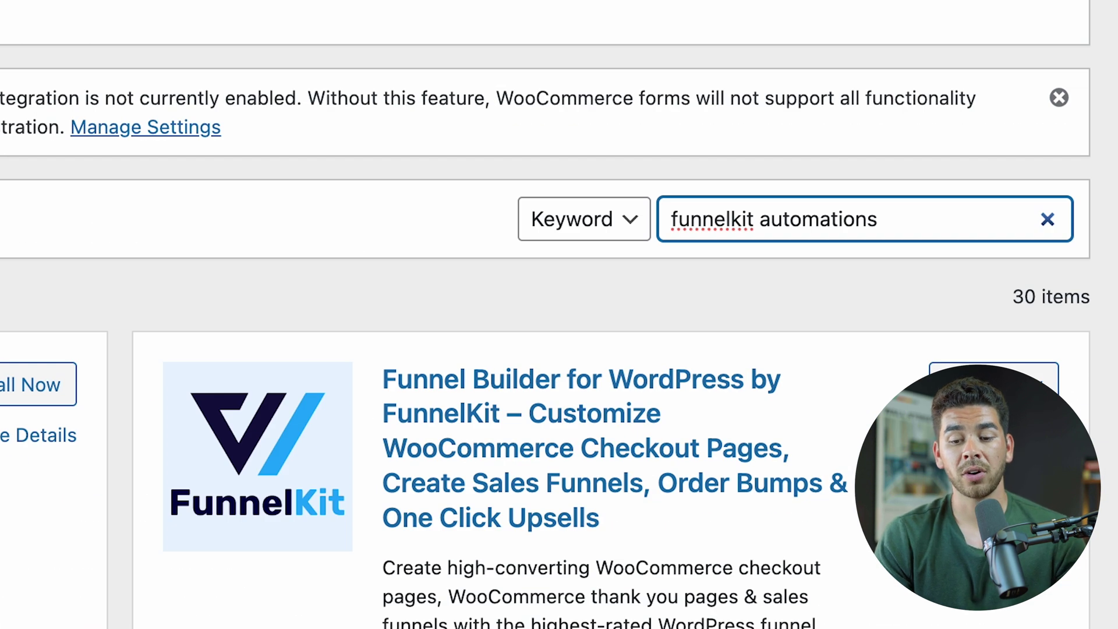
key(Return)
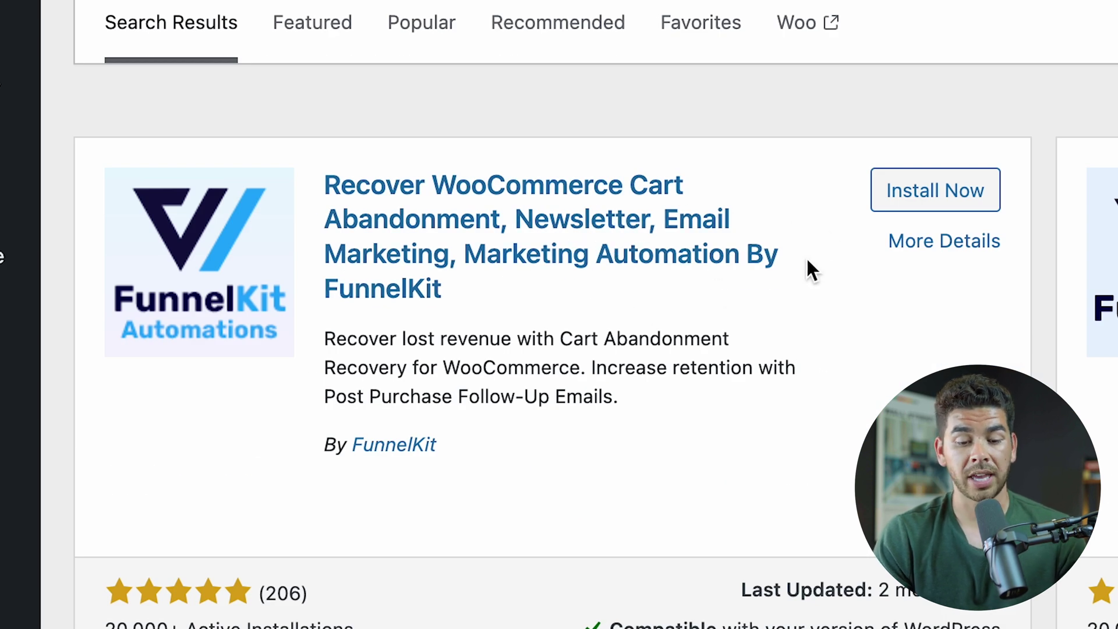
click(955, 187)
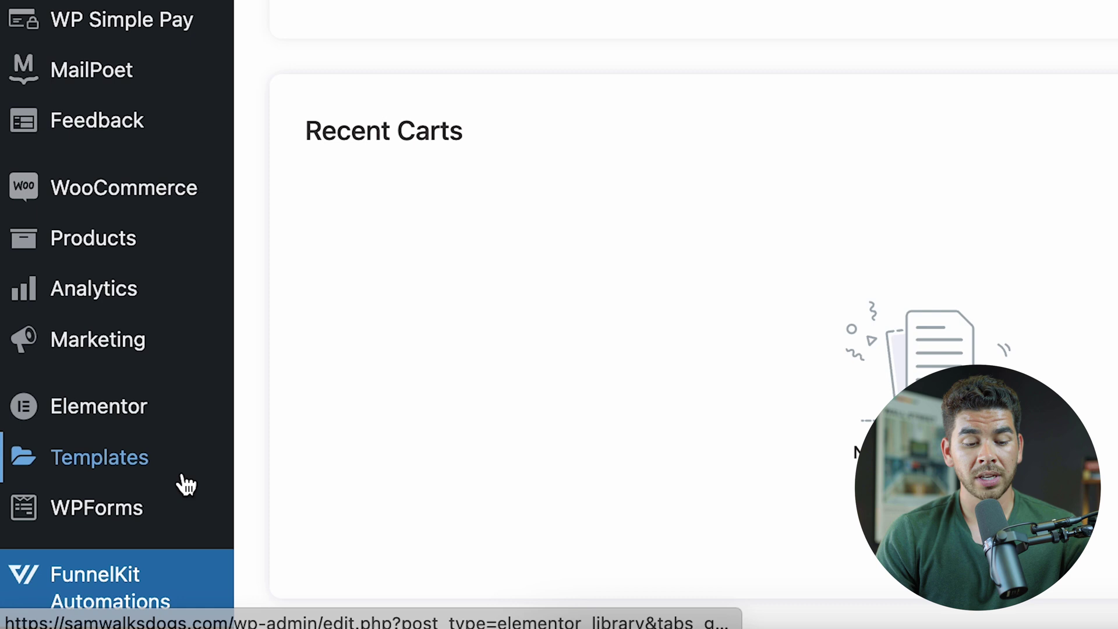
scroll(183, 484, down, 5)
scroll(186, 484, down, 3)
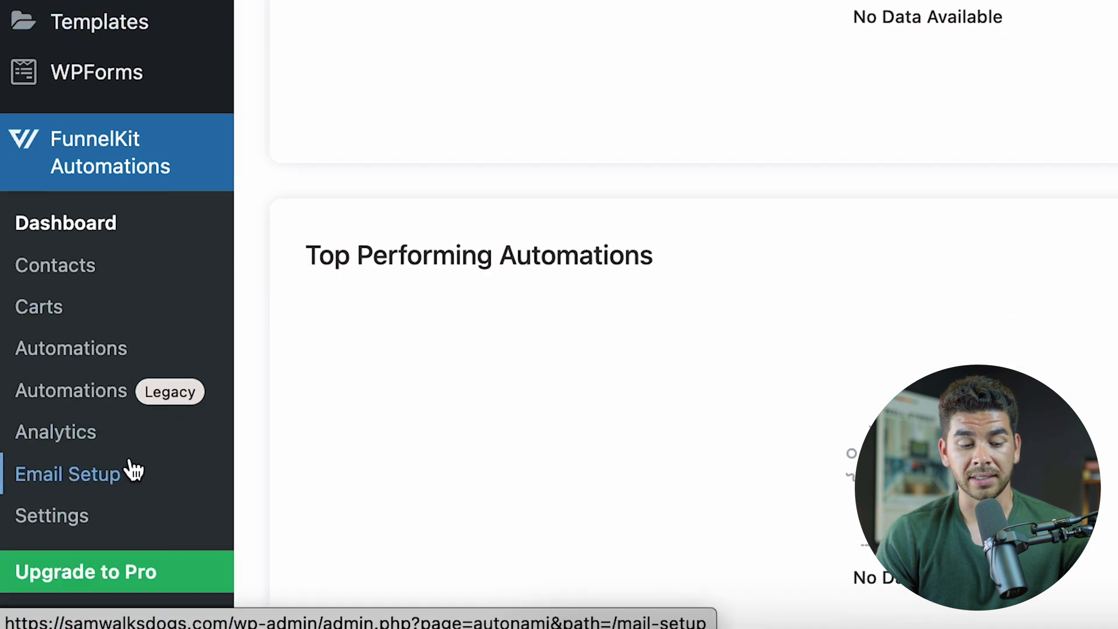
click(82, 517)
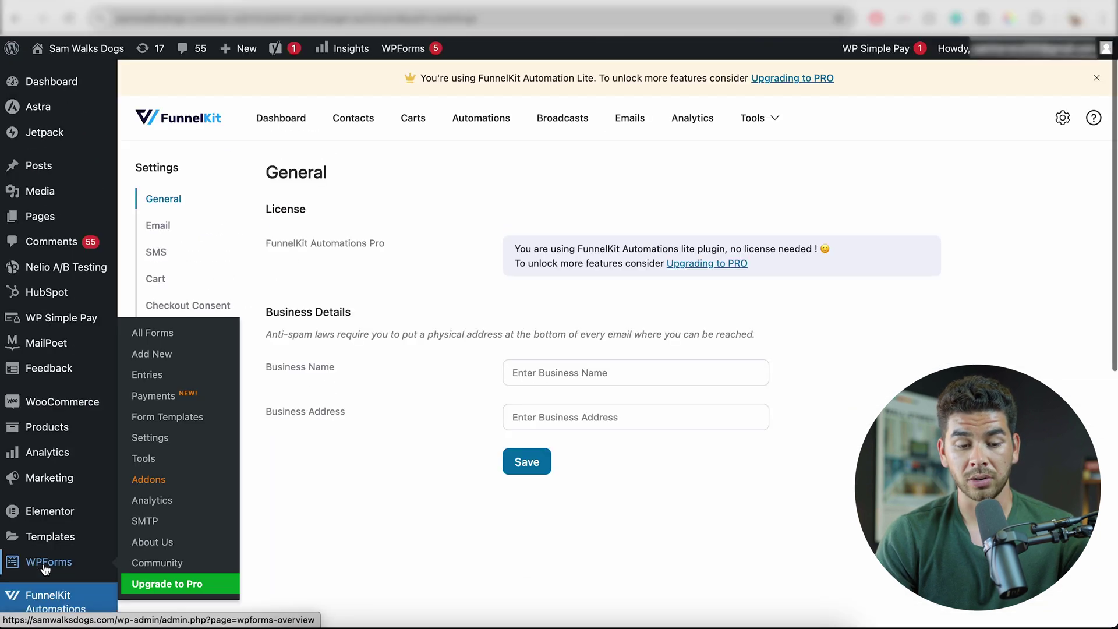
click(163, 283)
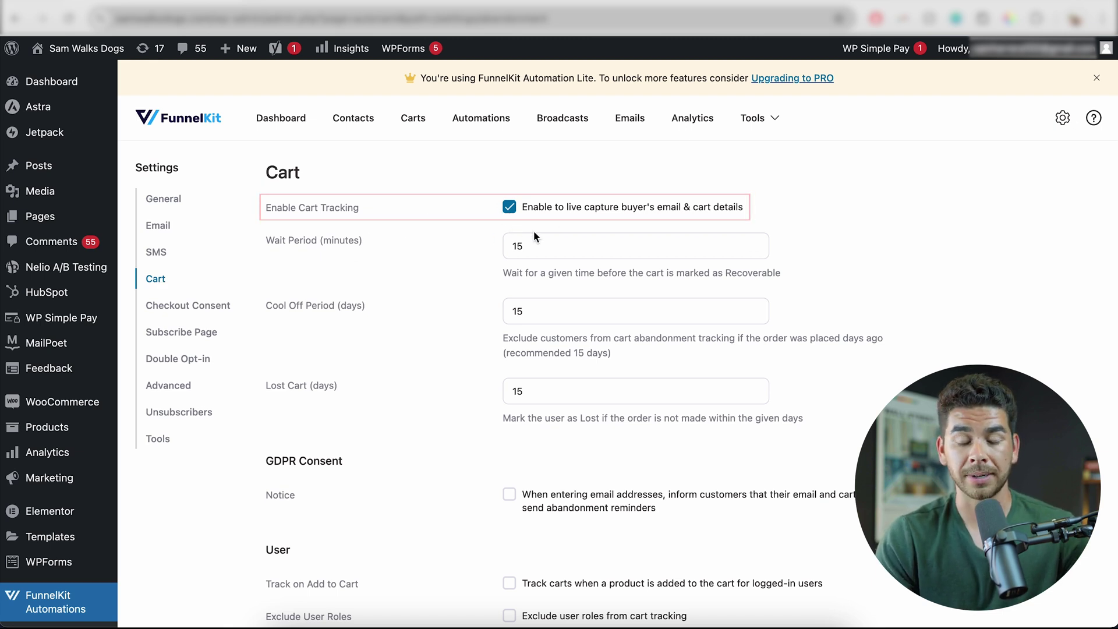
click(285, 120)
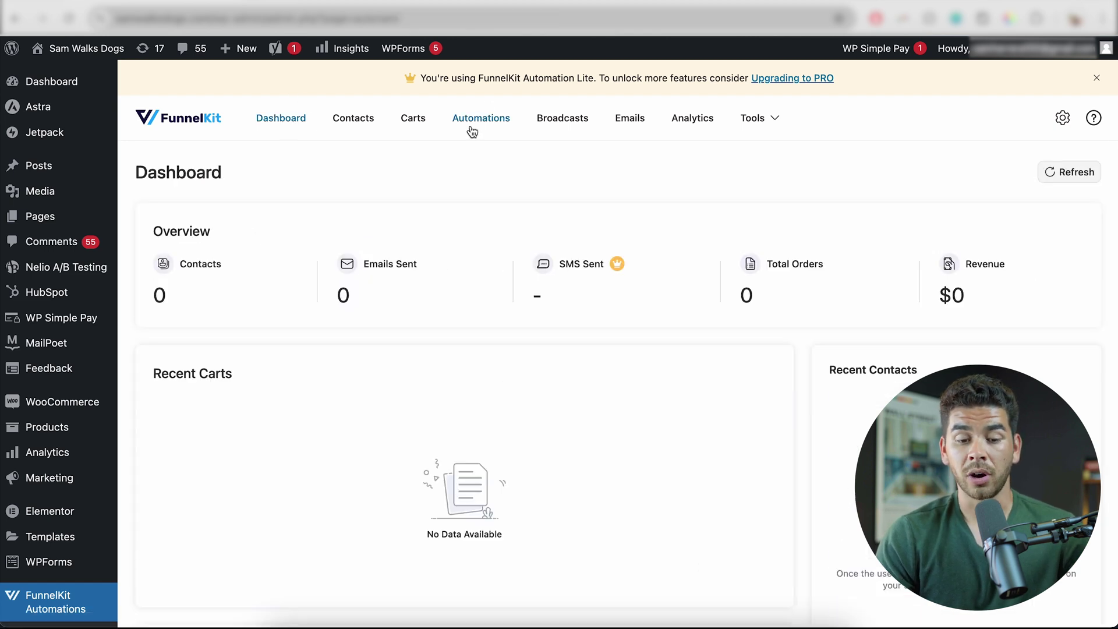
Start a new automation and pick the Abandoned Cart Reminder recipe via an 'abandoned cart' search
click(471, 129)
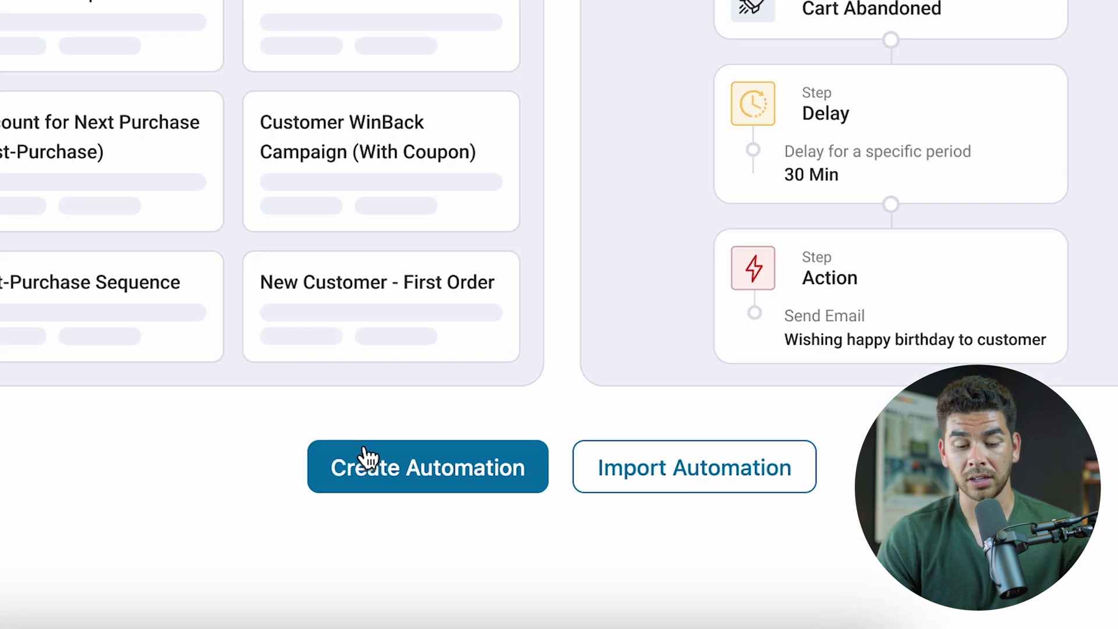
click(367, 458)
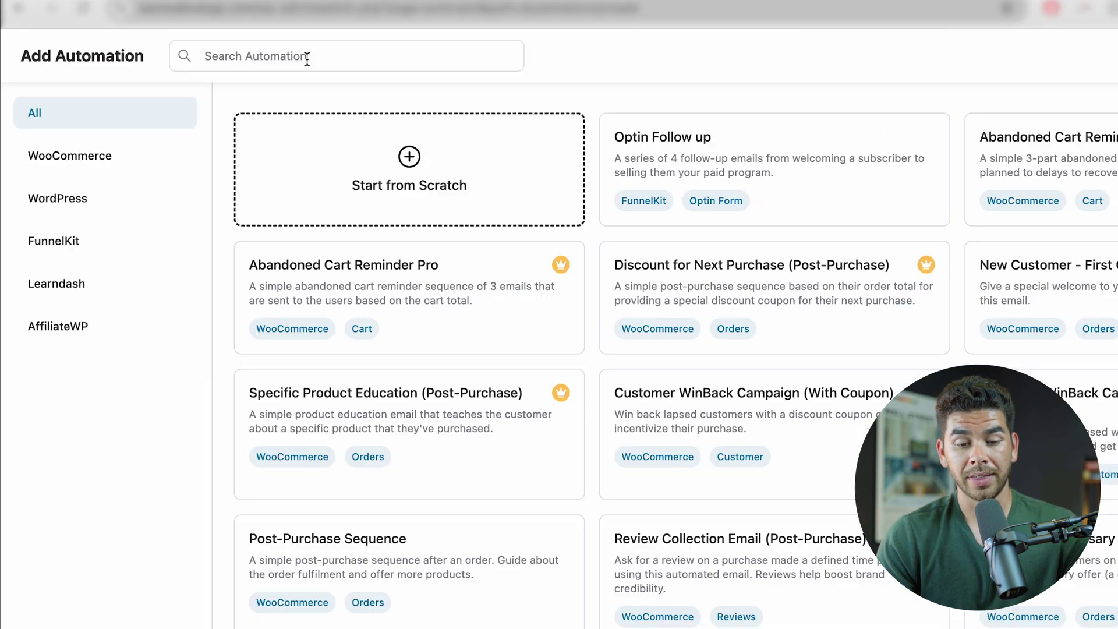
click(307, 54)
text(abandoned cart)
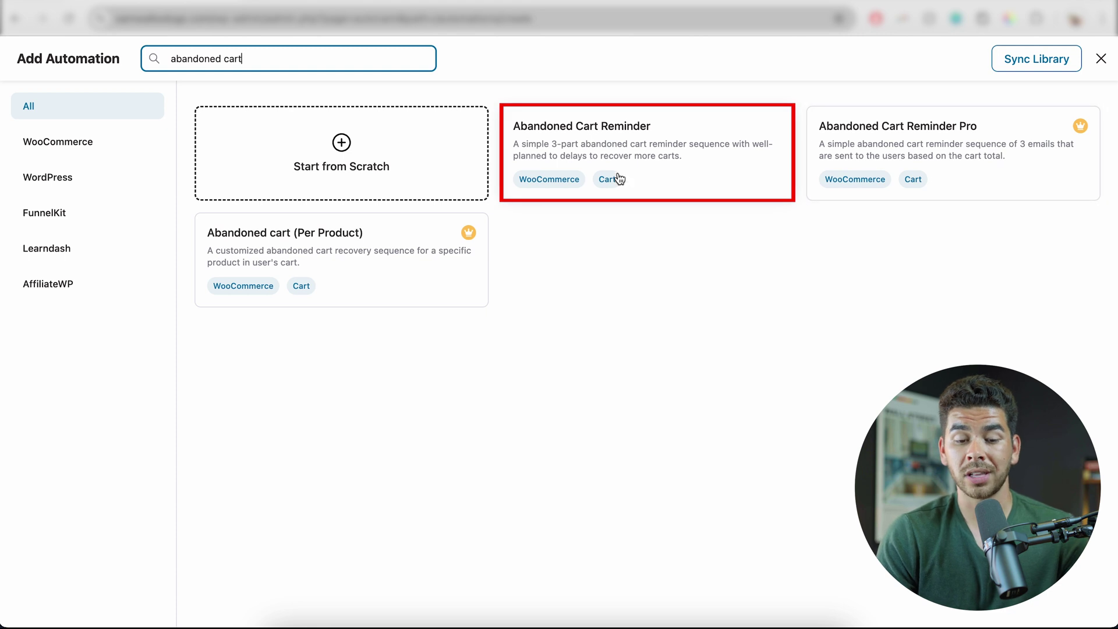
click(656, 153)
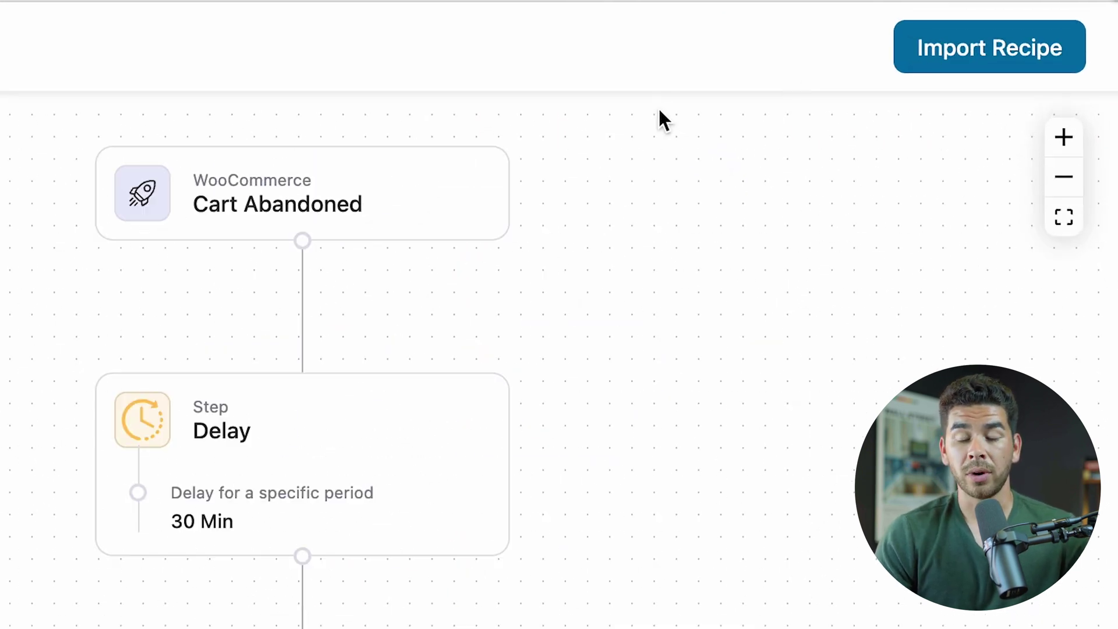
Import the recipe as a new automation named 'Abandoned Cart'
click(942, 48)
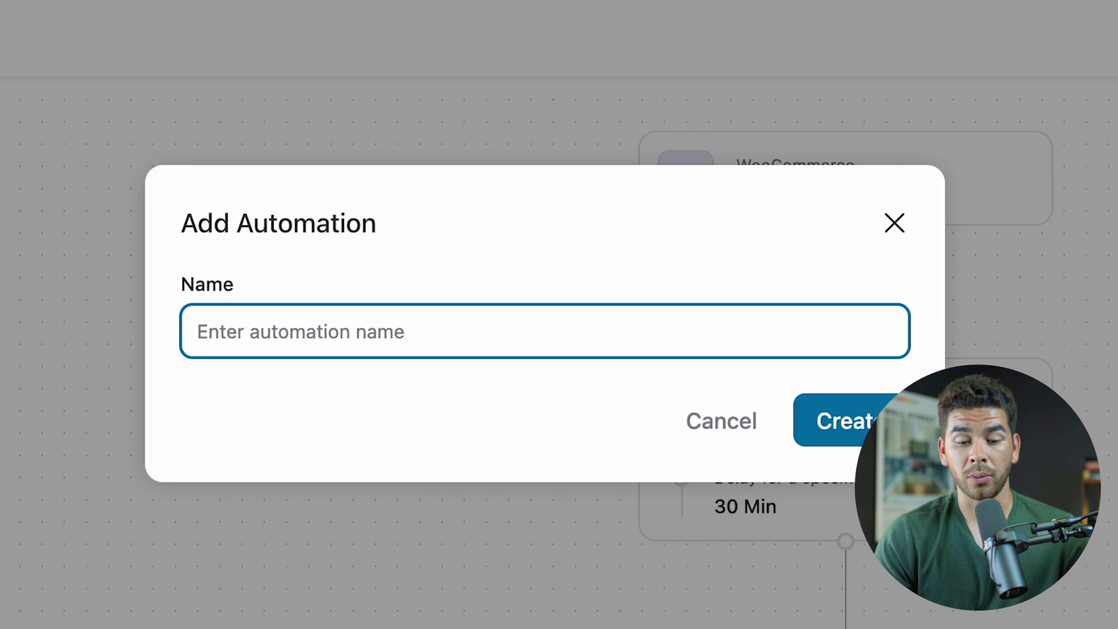
text(Abandoned Cart)
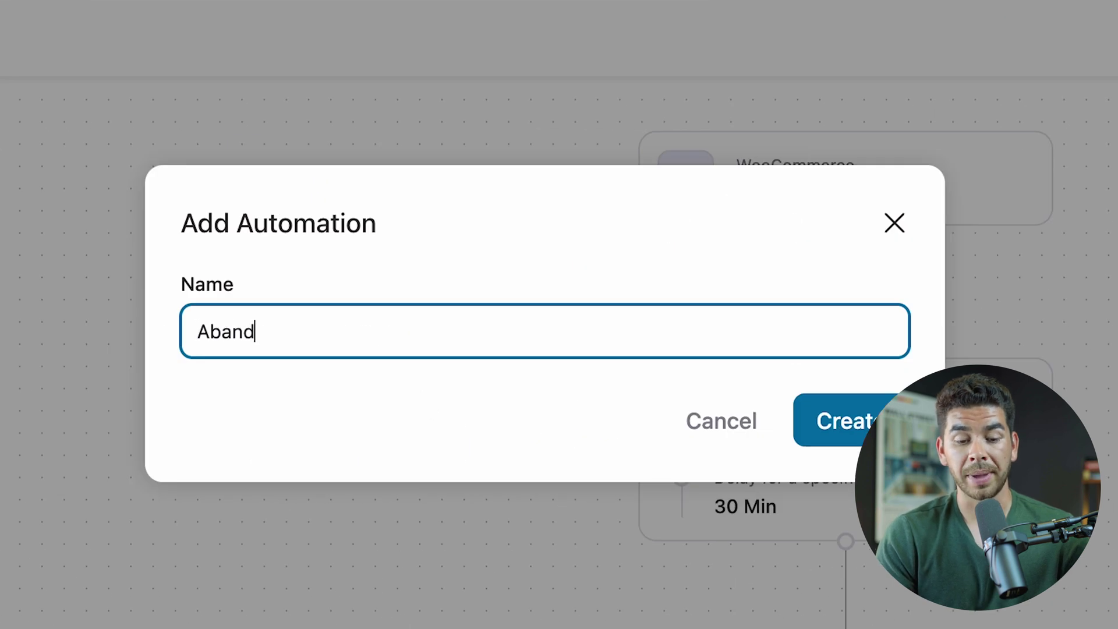
key(Return)
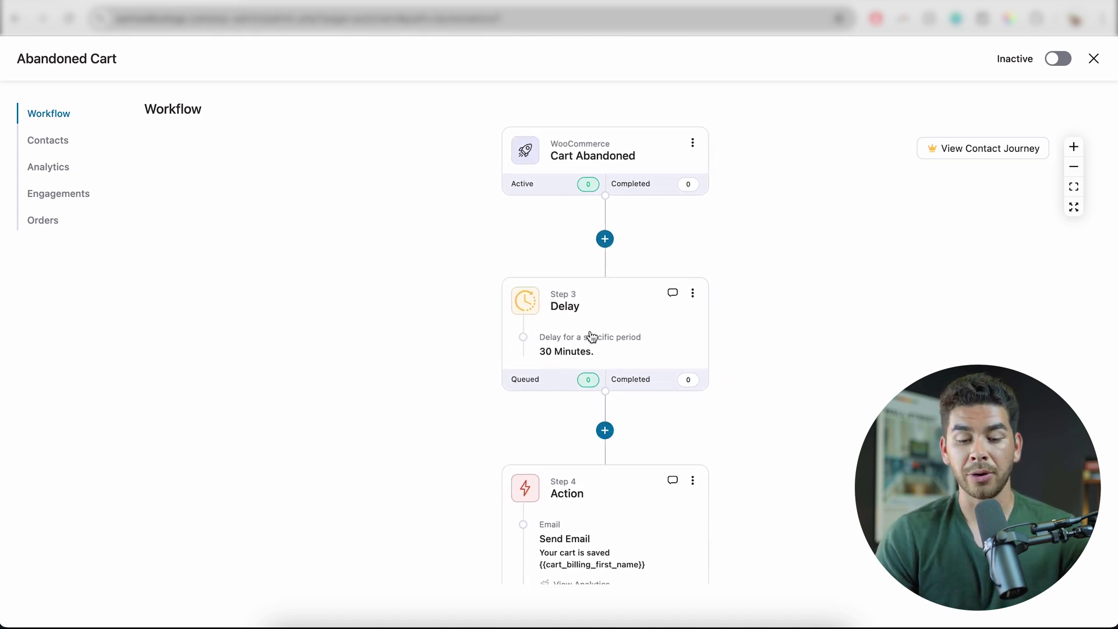
scroll(588, 341, down, 2)
scroll(575, 483, down, 10)
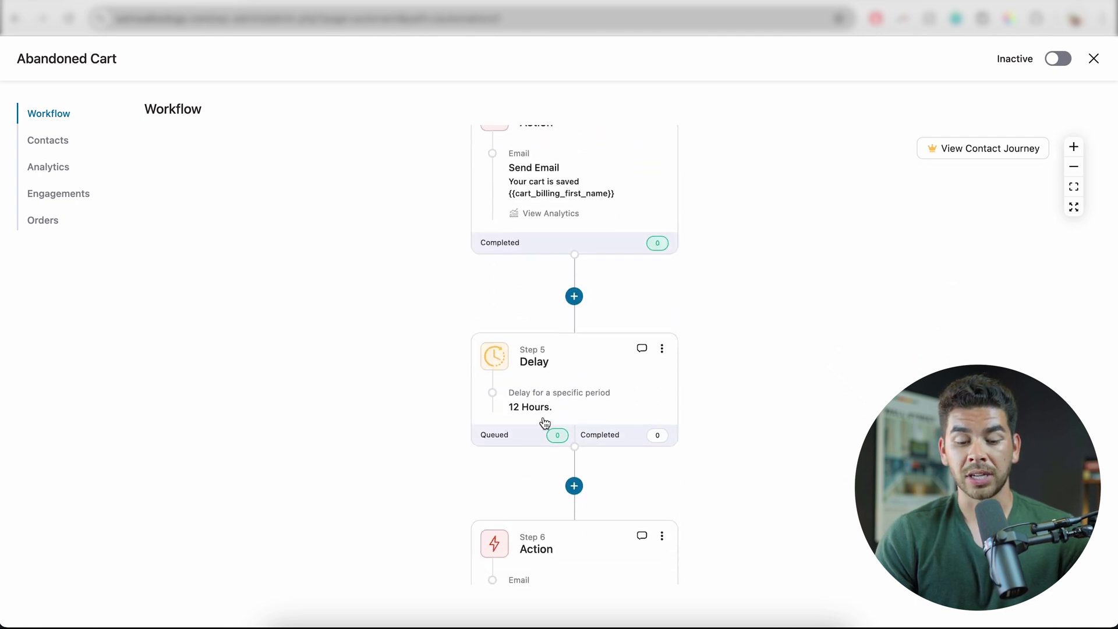
scroll(640, 414, down, 4)
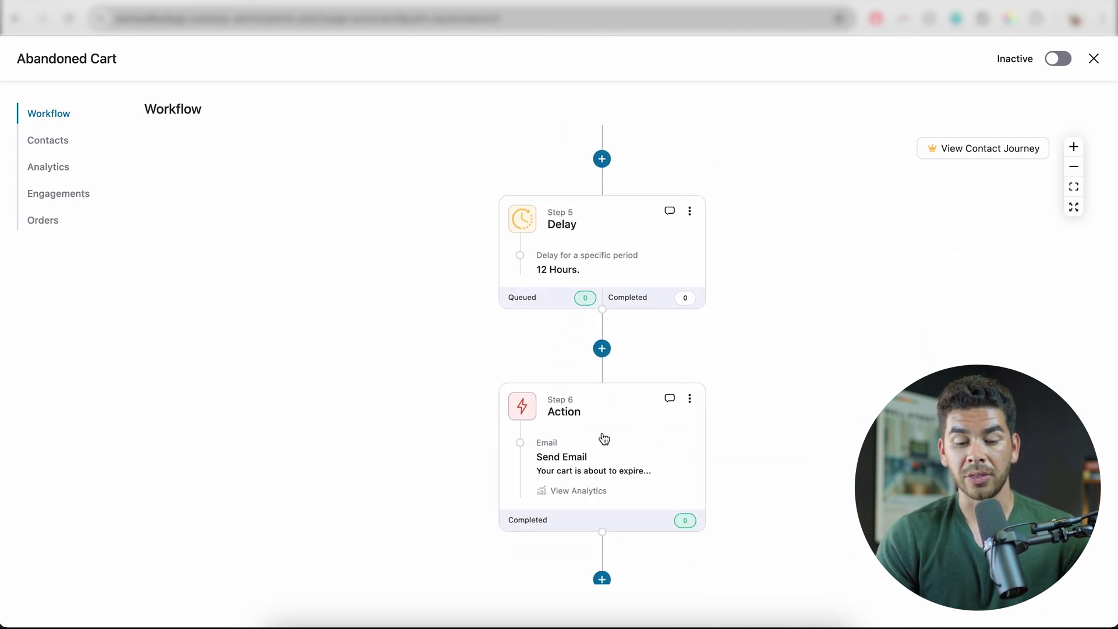
scroll(671, 466, down, 8)
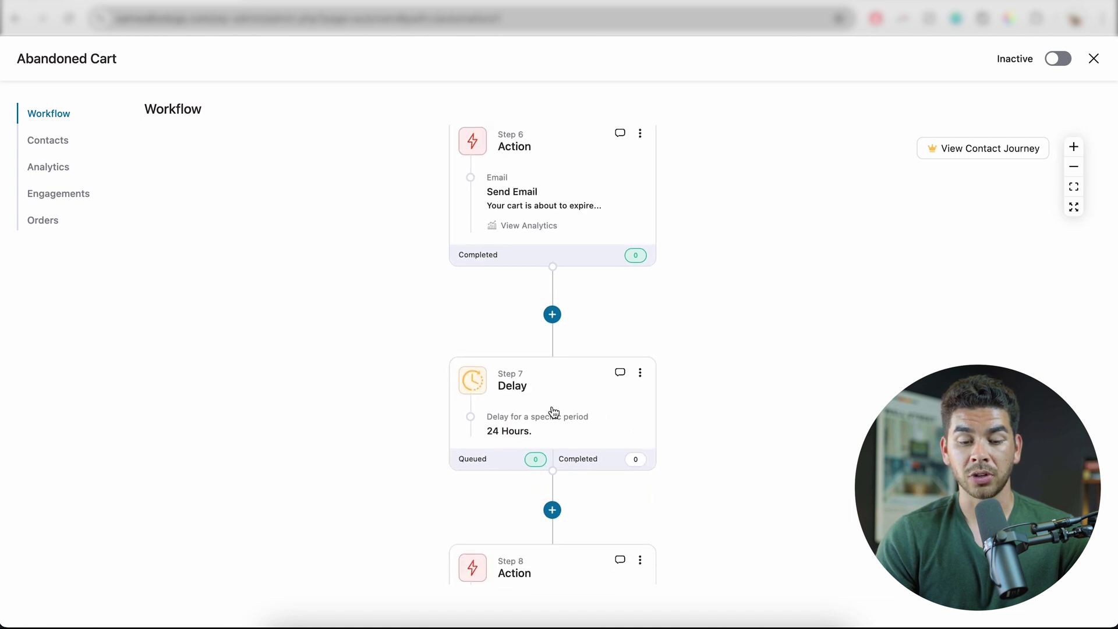
scroll(553, 412, down, 8)
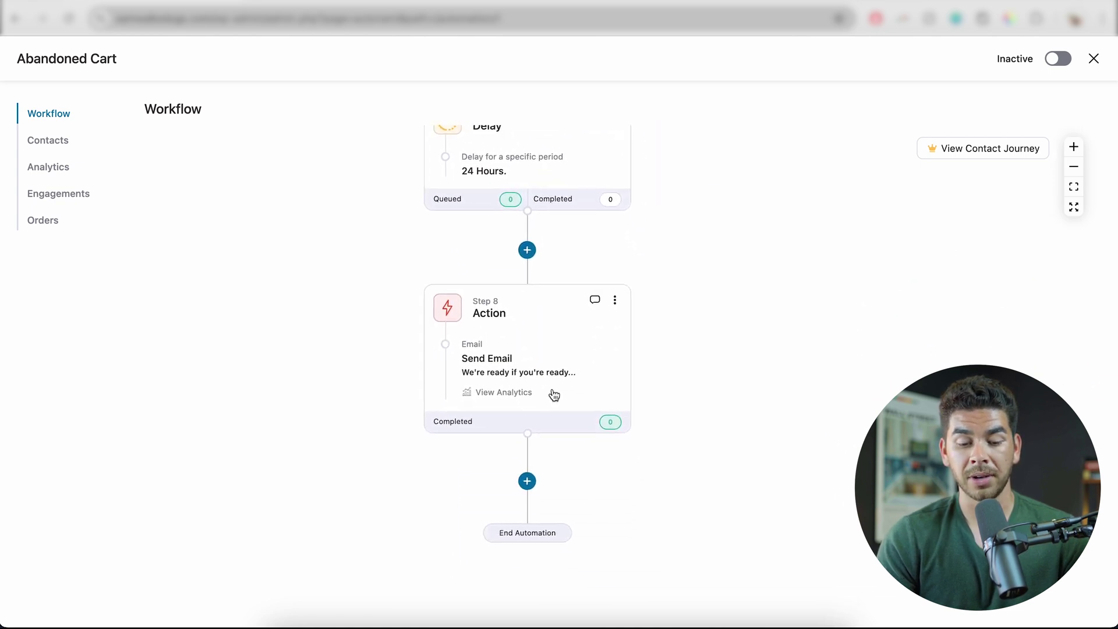
scroll(559, 386, up, 8)
scroll(559, 387, up, 10)
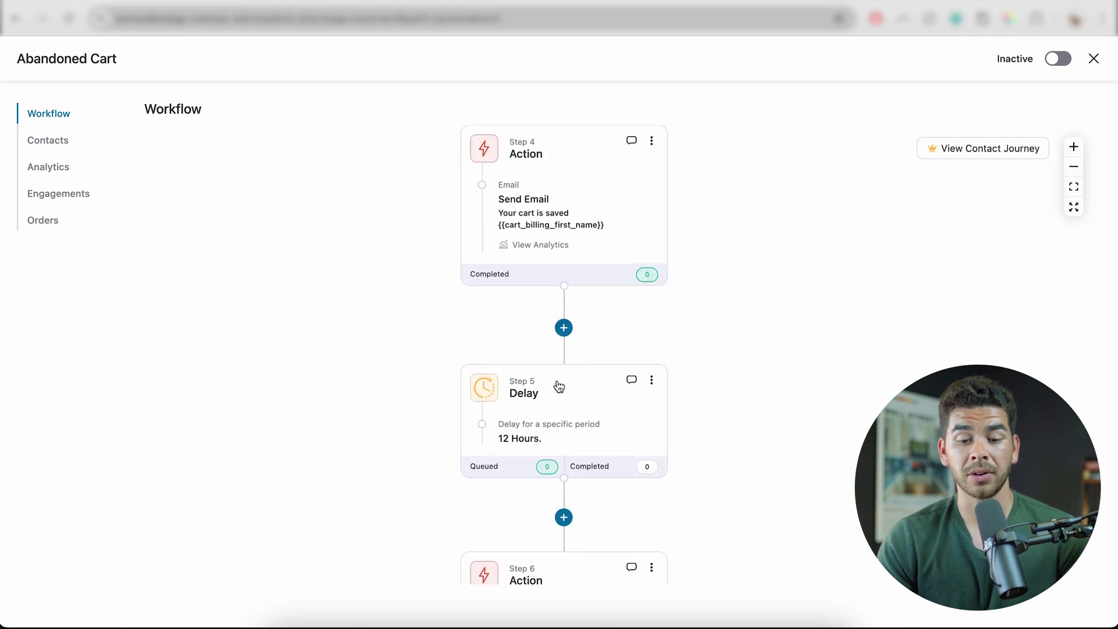
scroll(560, 386, up, 12)
scroll(558, 417, down, 3)
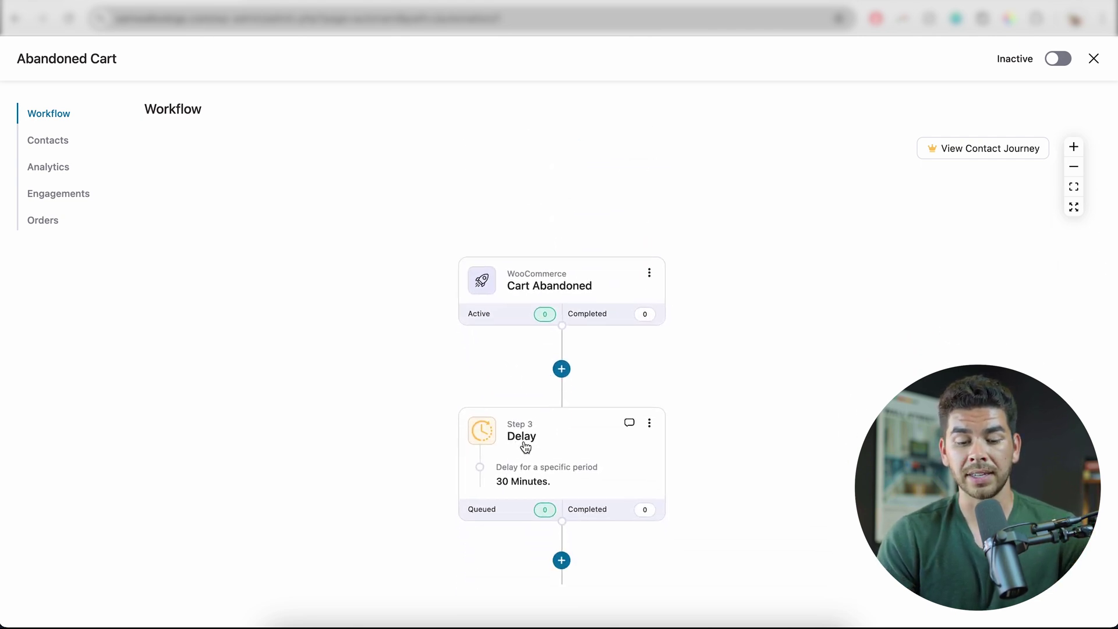
Set the first delay step to 2 days instead of 30 minutes and save it
click(526, 446)
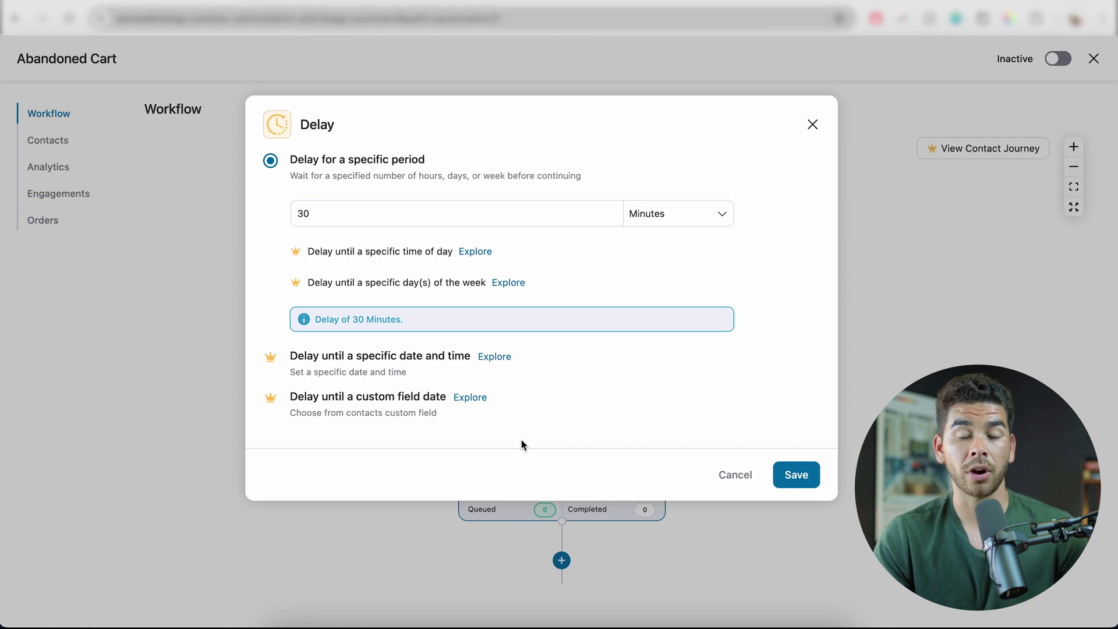
click(359, 217)
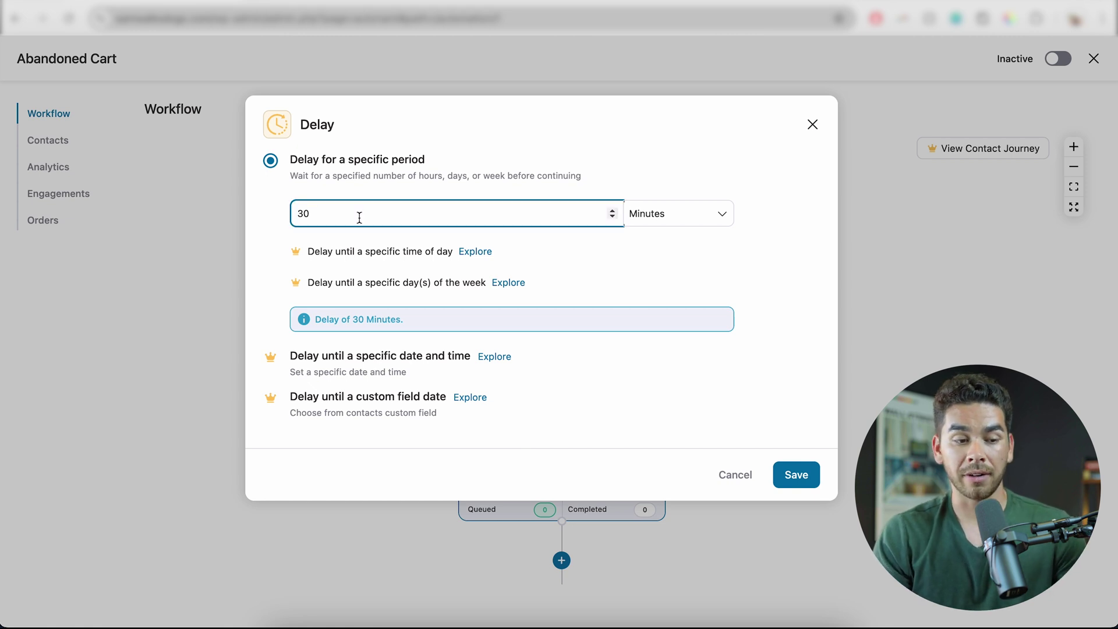
click(654, 227)
click(662, 250)
click(302, 219)
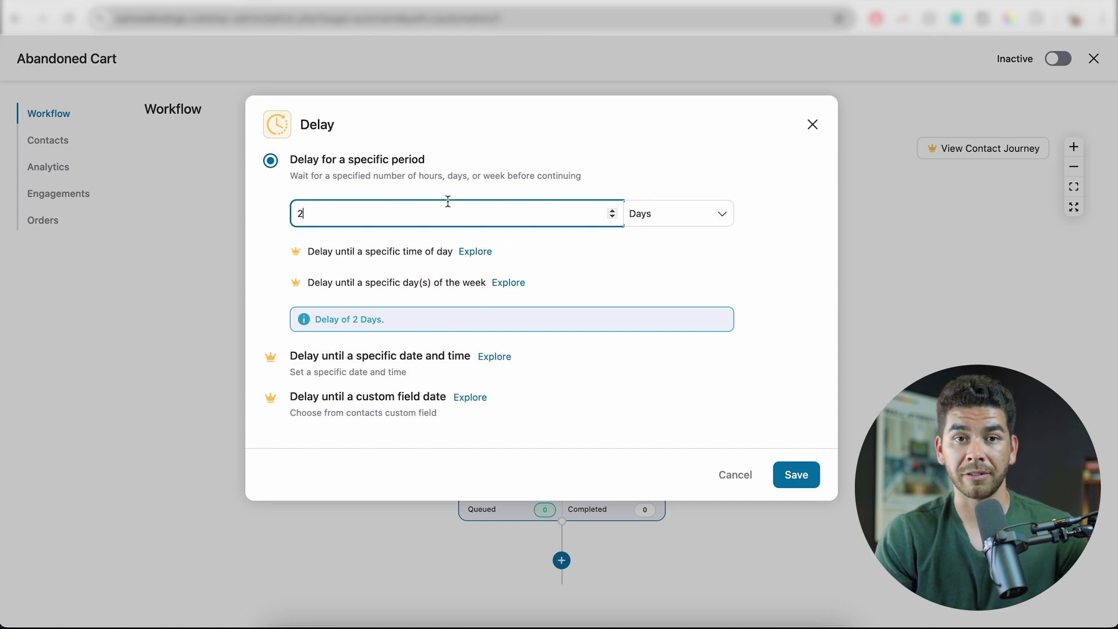
click(782, 484)
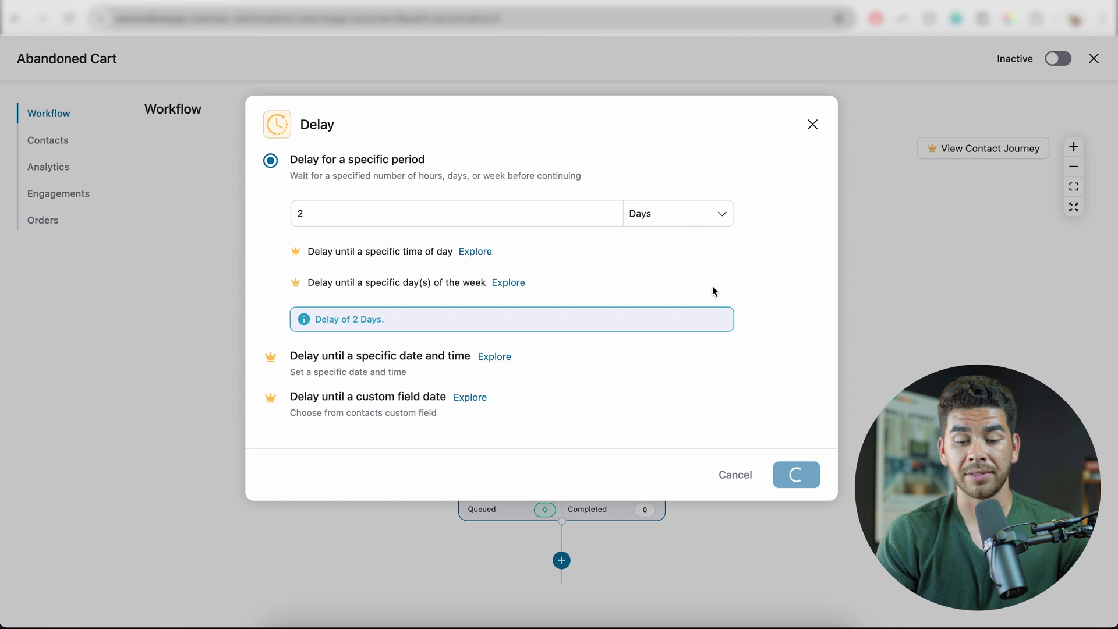
scroll(618, 487, down, 5)
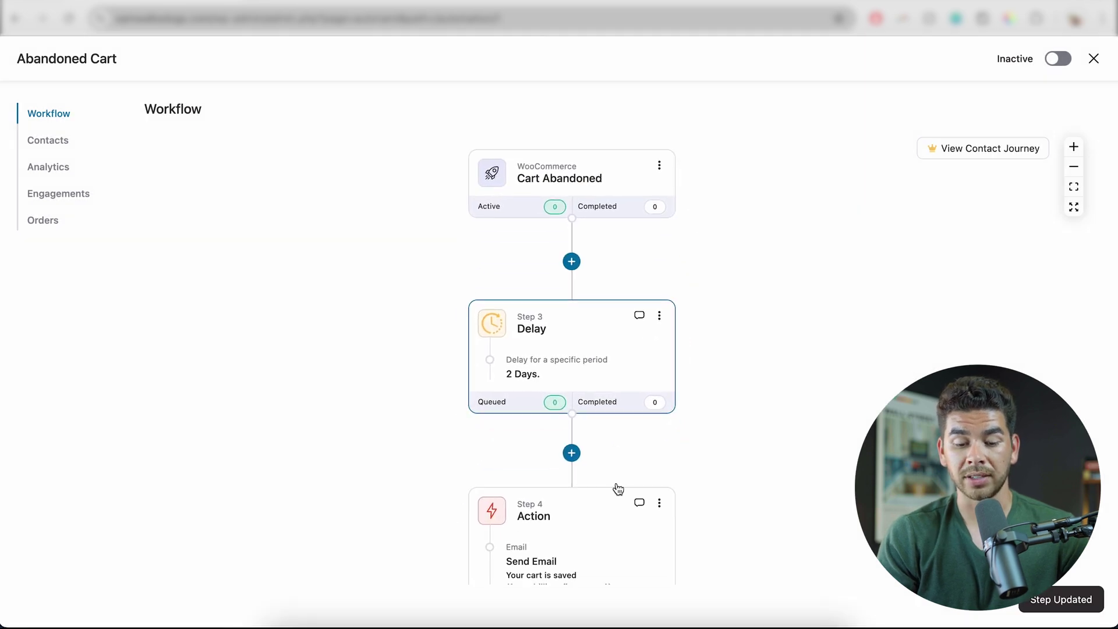
scroll(618, 486, down, 1)
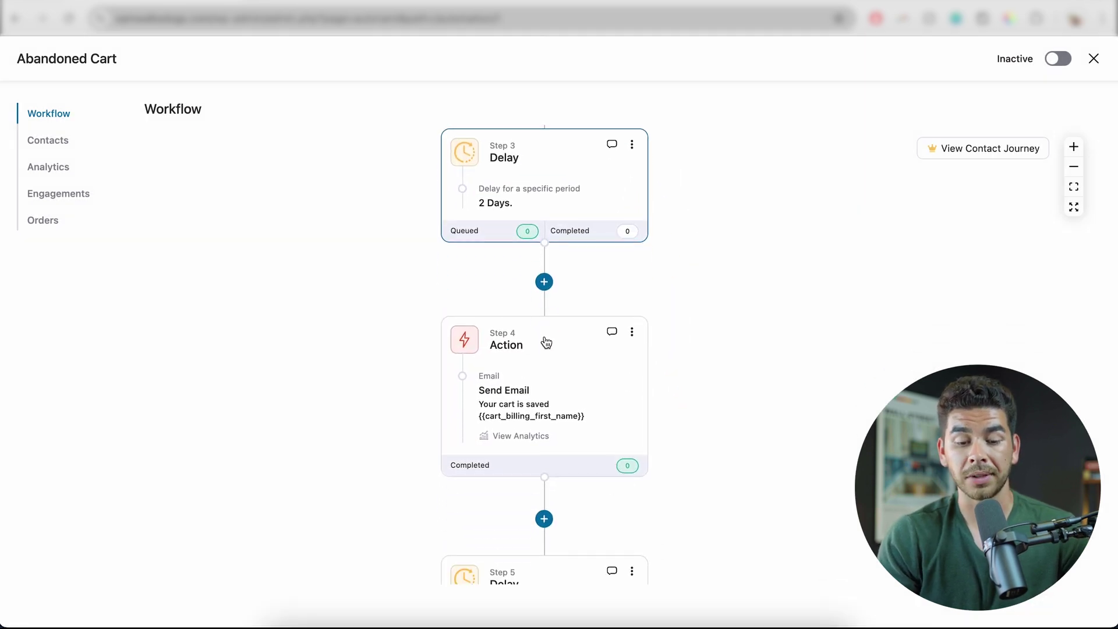
Review the 'Your cart is saved' reminder email and save it with its current content
click(535, 347)
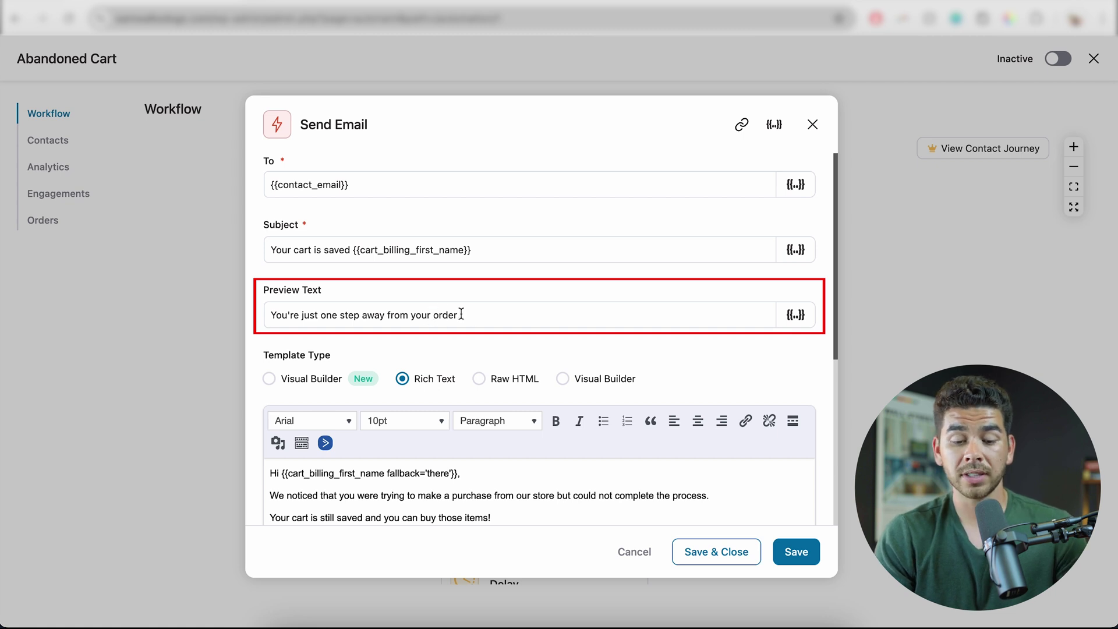
scroll(487, 319, down, 3)
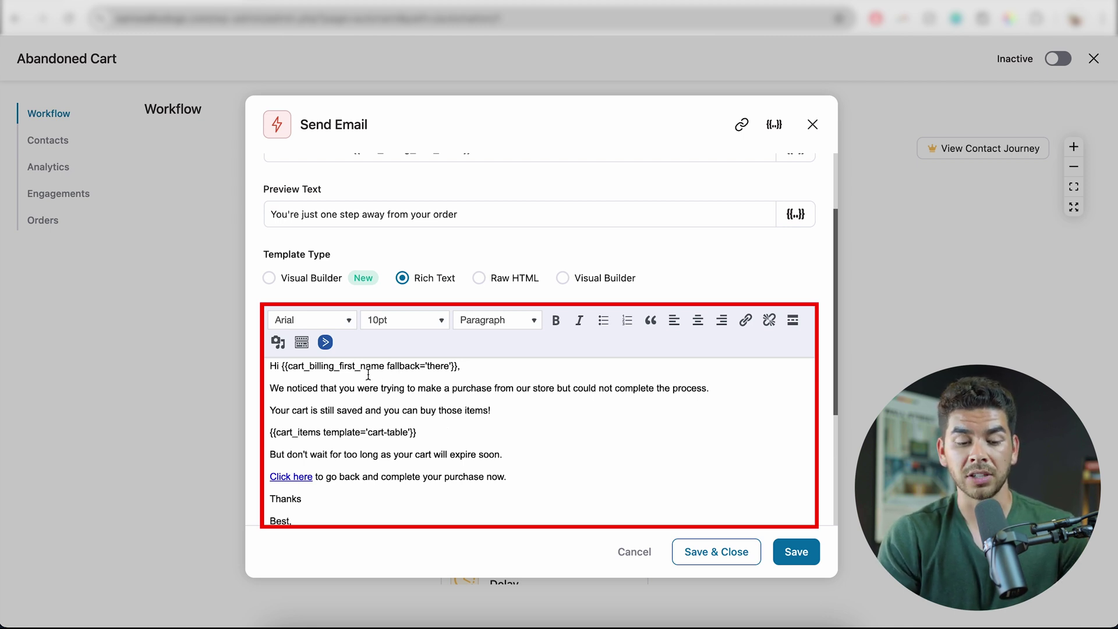
scroll(457, 356, down, 1)
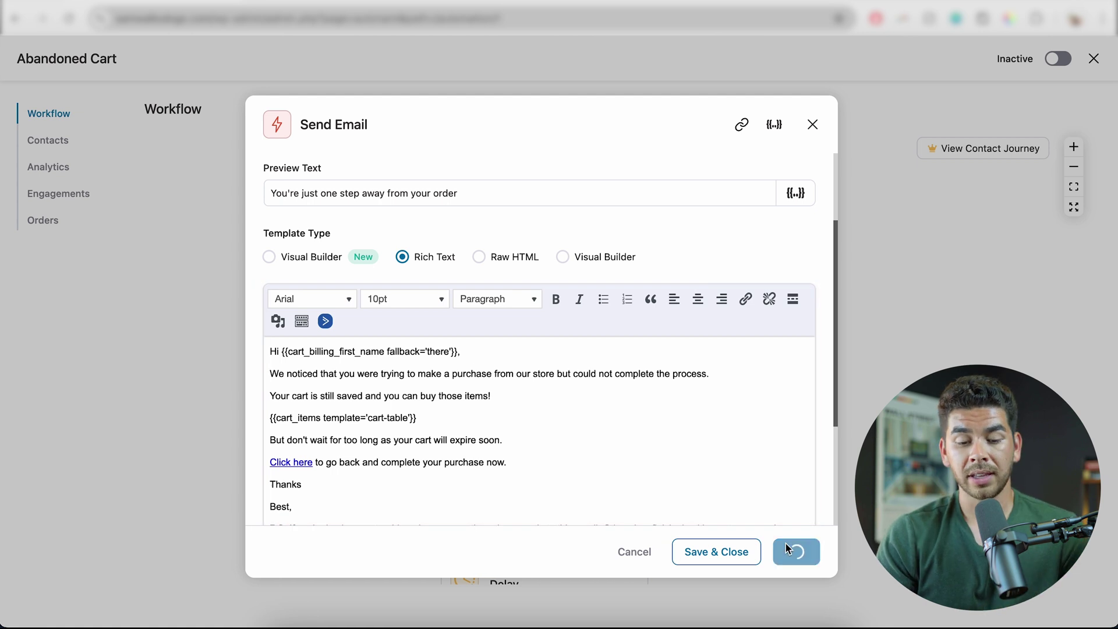
scroll(629, 389, down, 5)
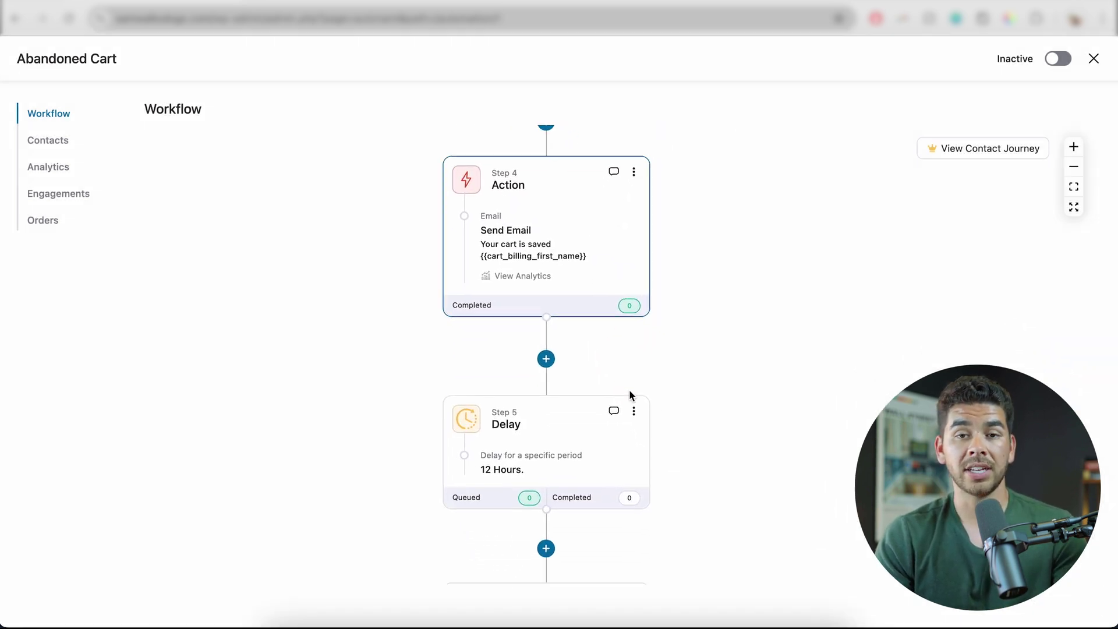
Change the Step 5 delay from 12 hours to 4, choosing a new time unit
scroll(630, 396, down, 6)
scroll(631, 395, up, 10)
scroll(460, 303, up, 1)
scroll(475, 274, down, 5)
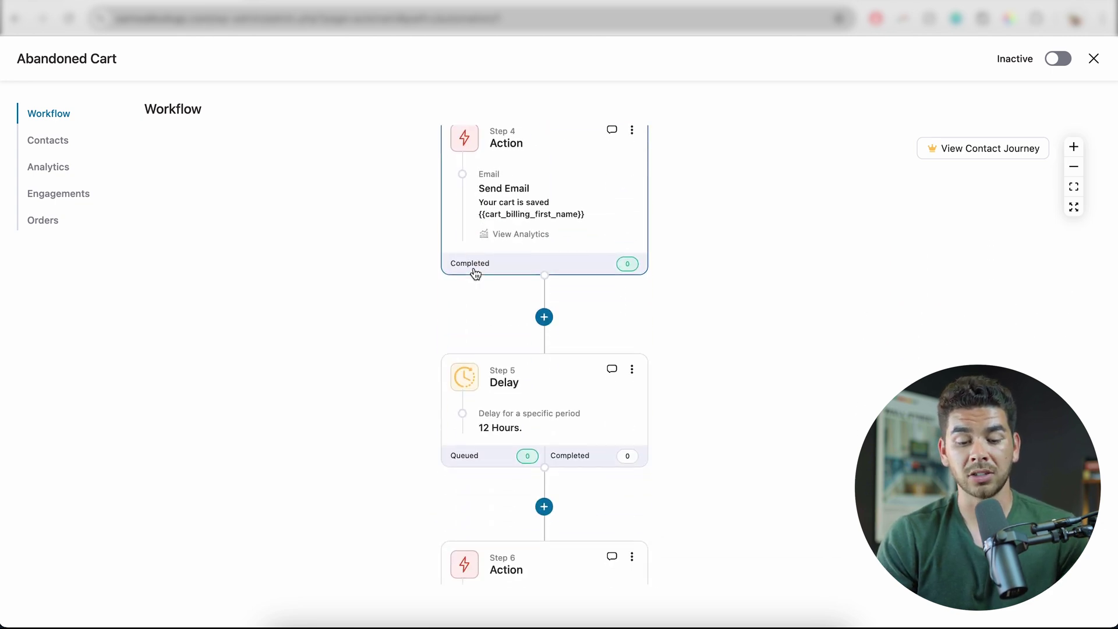
click(495, 407)
click(372, 211)
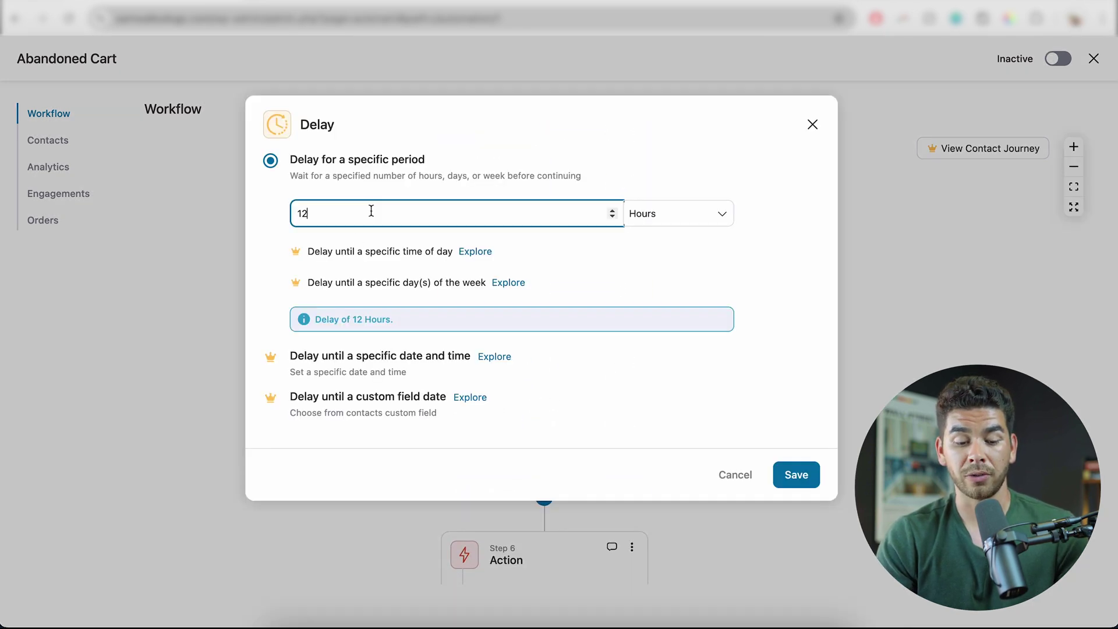
key(BackSpace)
key(BackSpace)
text(4)
click(687, 217)
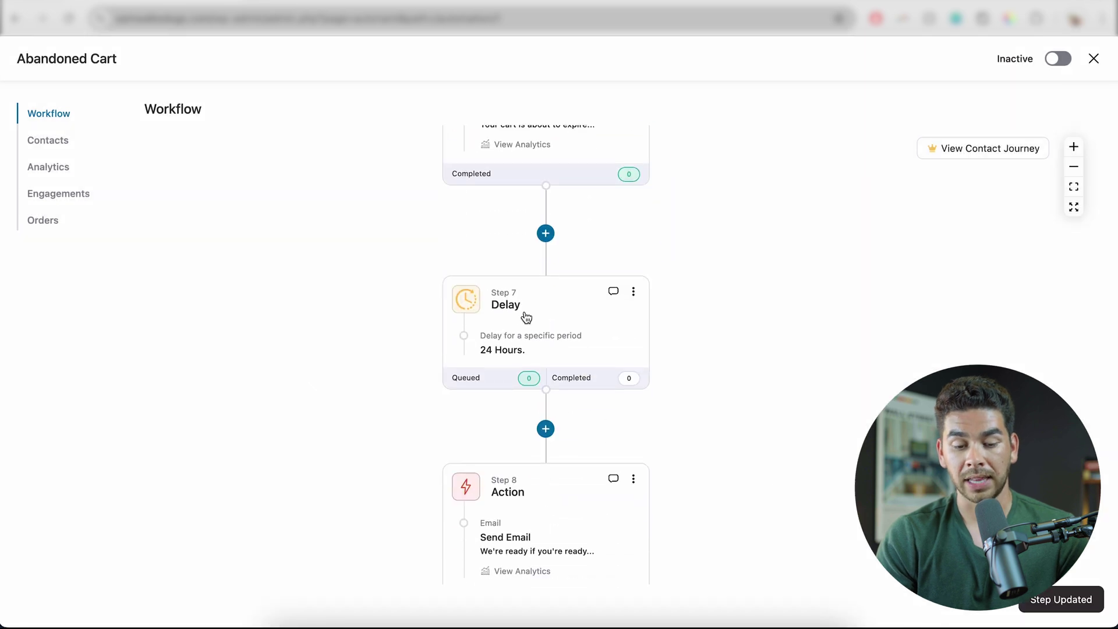
Edit the Step 7 delay's amount of 24
click(527, 318)
click(350, 213)
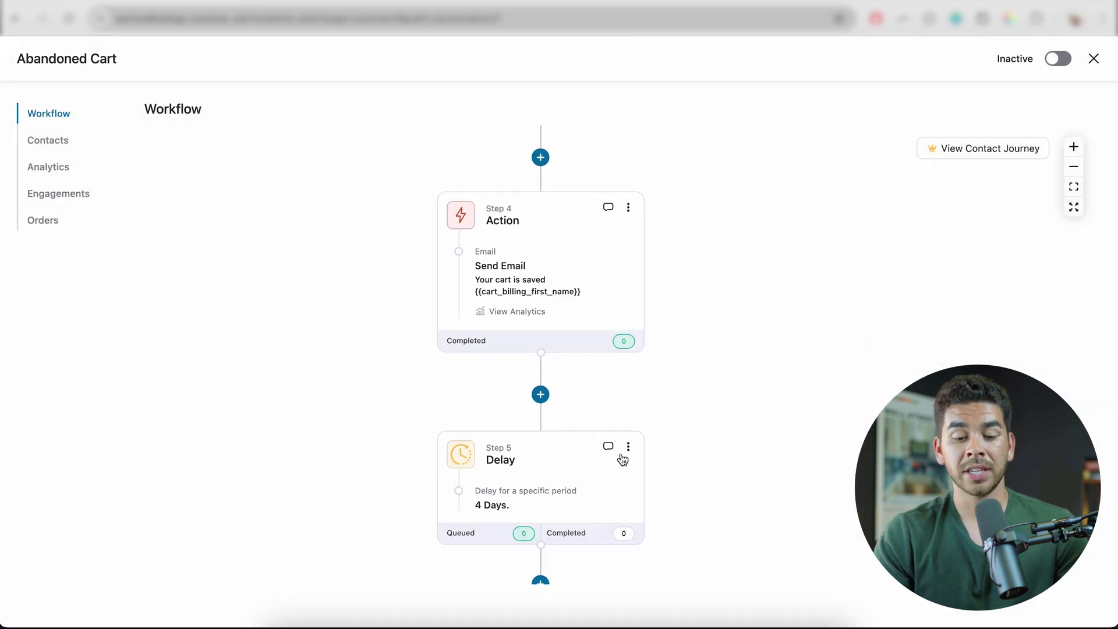
scroll(621, 454, up, 10)
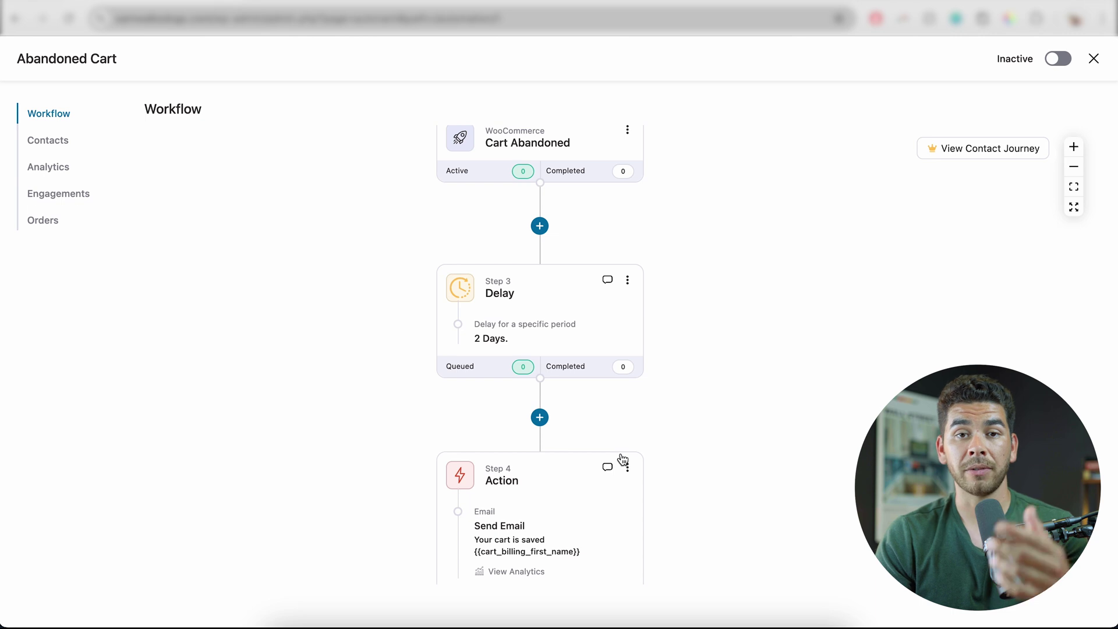
scroll(623, 460, down, 2)
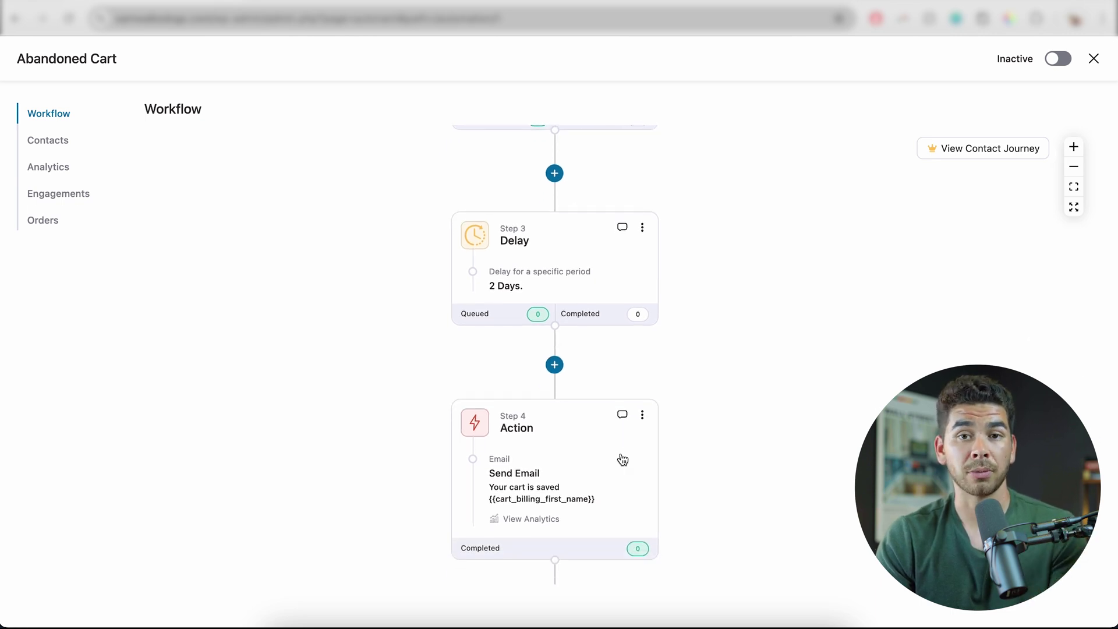
scroll(830, 294, up, 2)
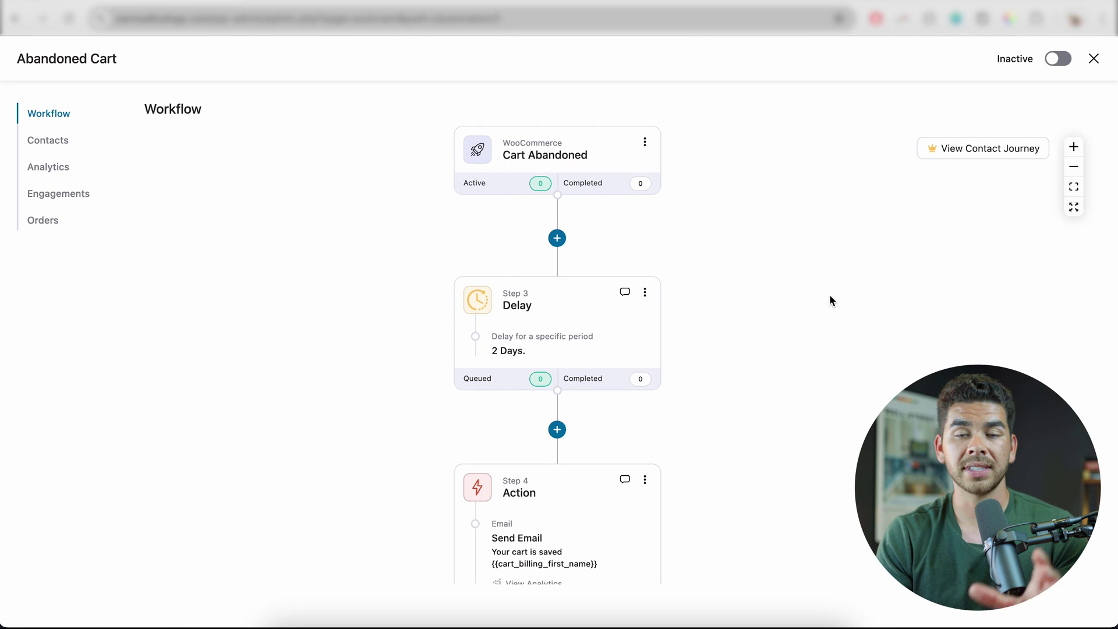
scroll(829, 295, down, 1)
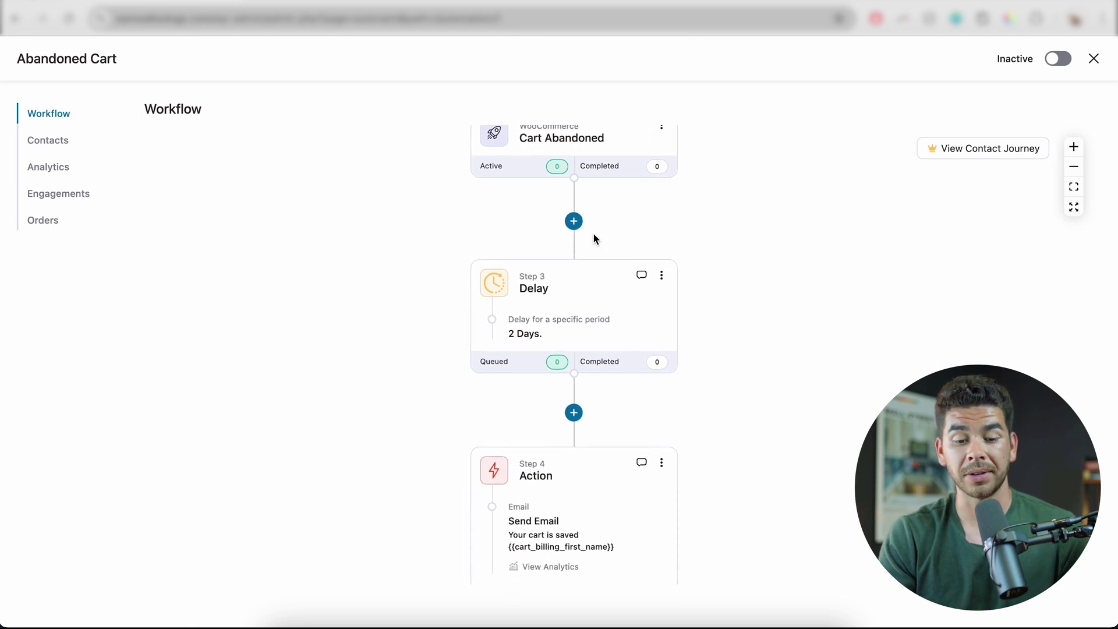
click(40, 141)
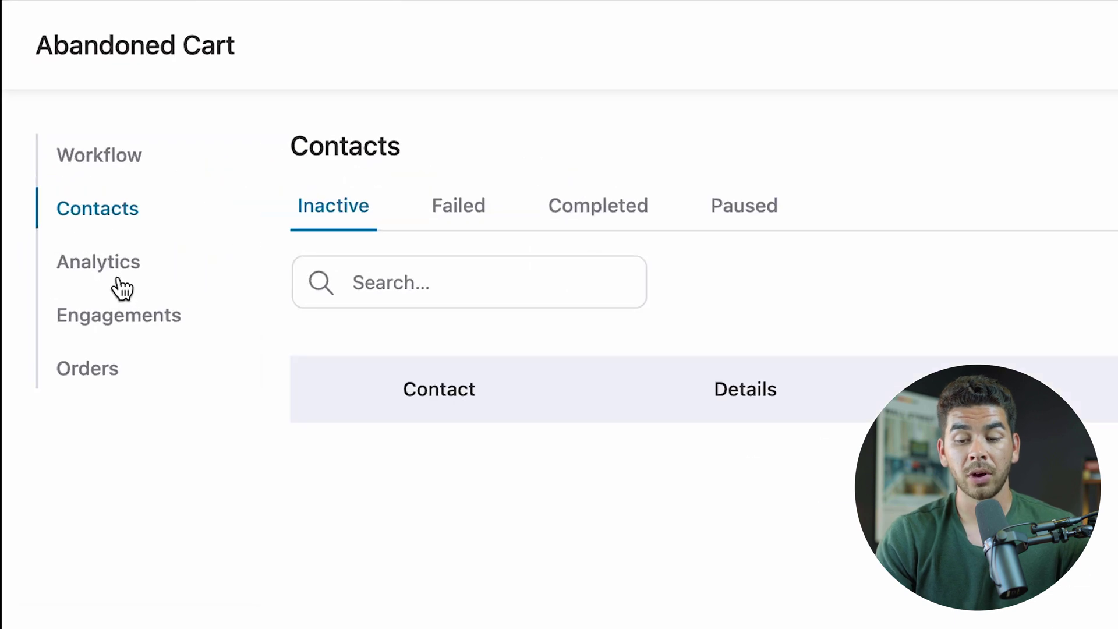
click(117, 279)
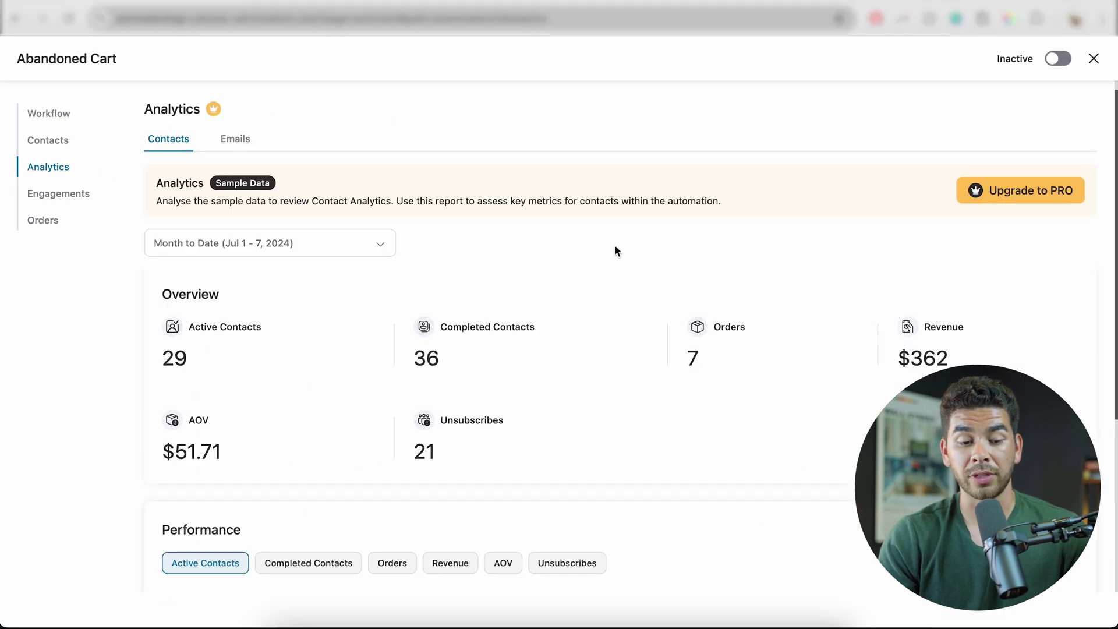
scroll(459, 368, down, 1)
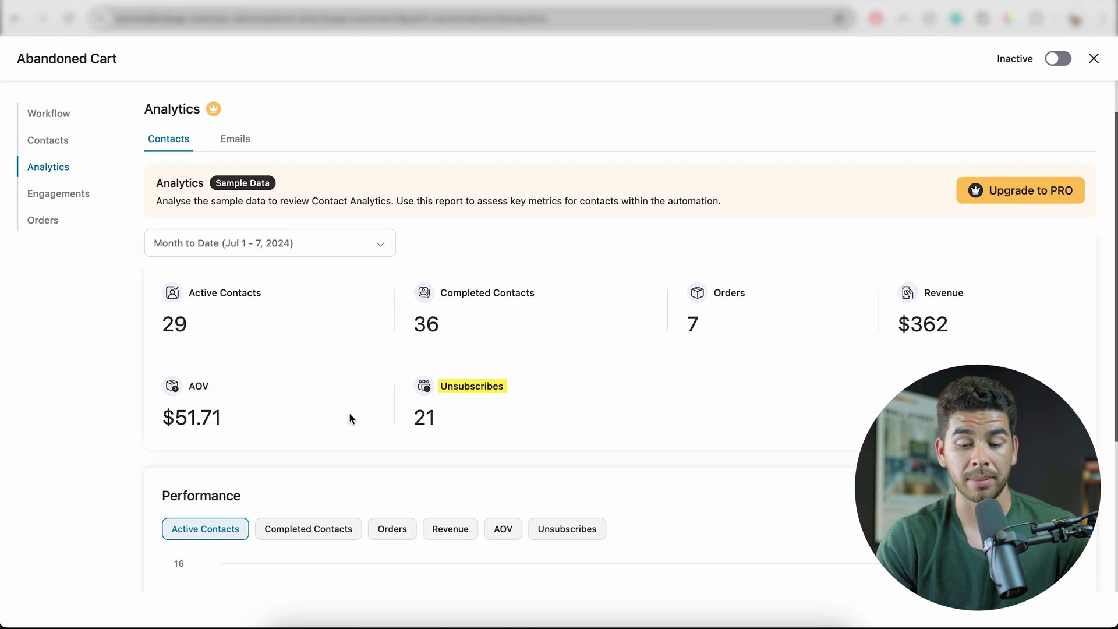
click(85, 194)
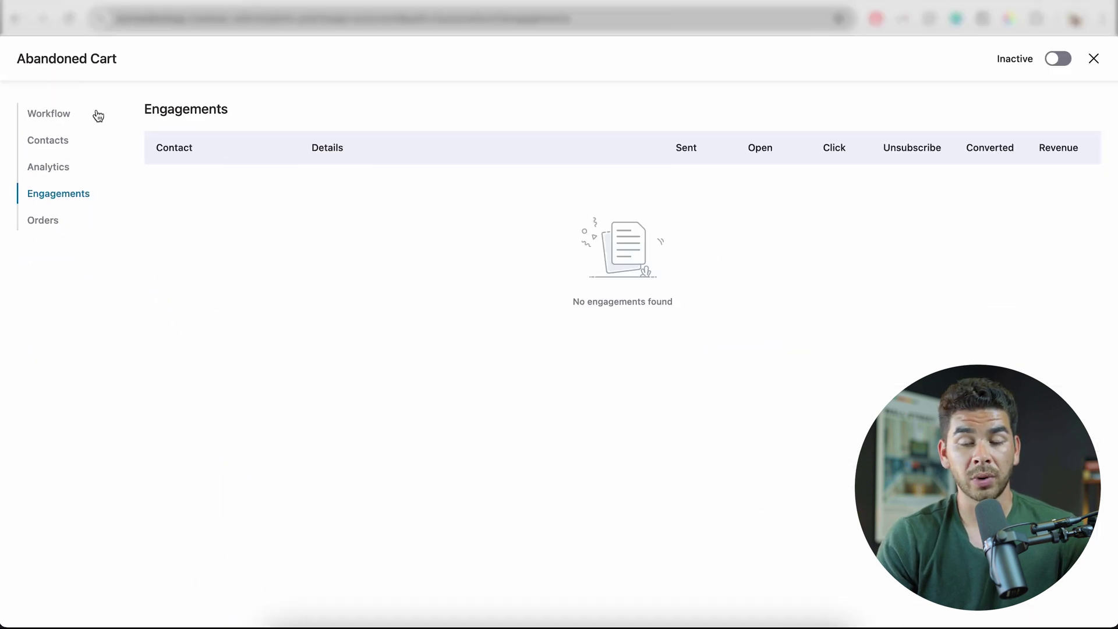
click(59, 224)
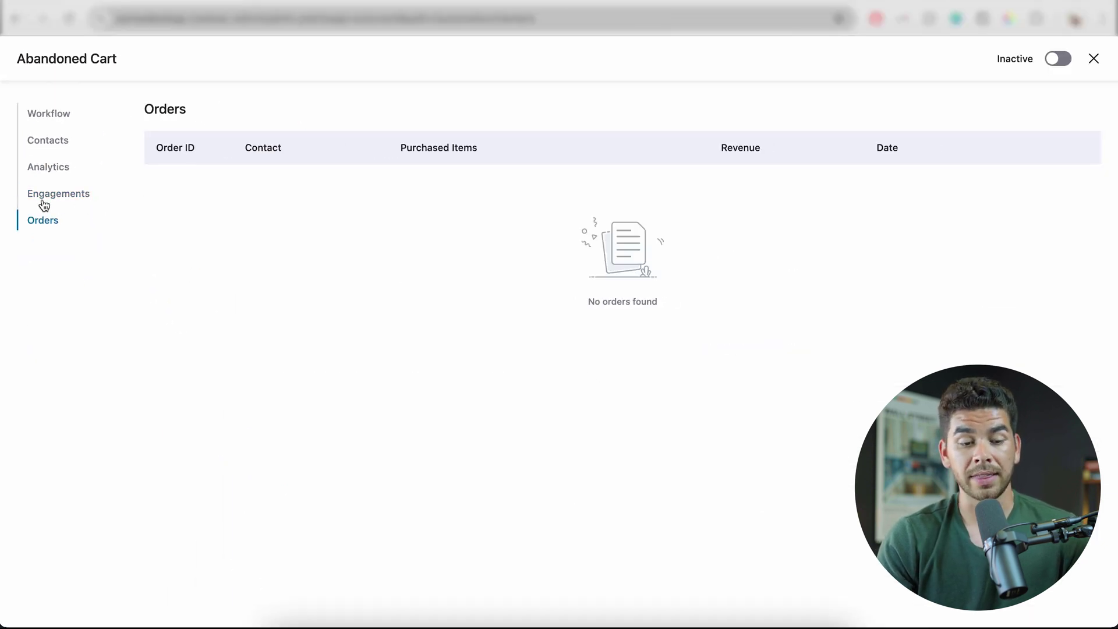
click(67, 115)
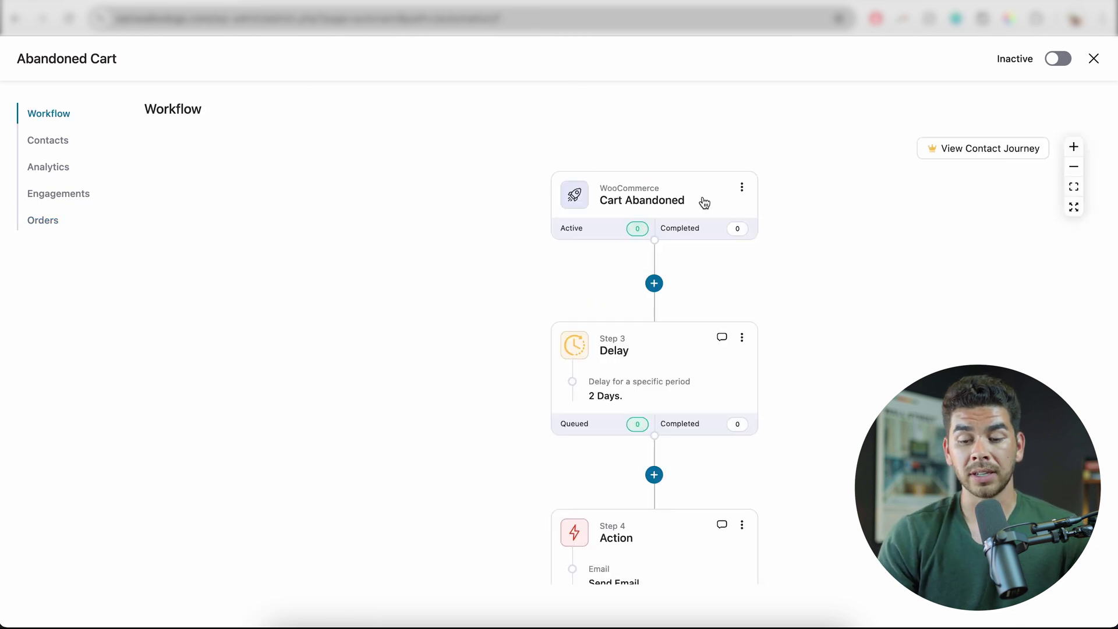
Switch the Abandoned Cart automation from Inactive to Active
scroll(617, 365, down, 10)
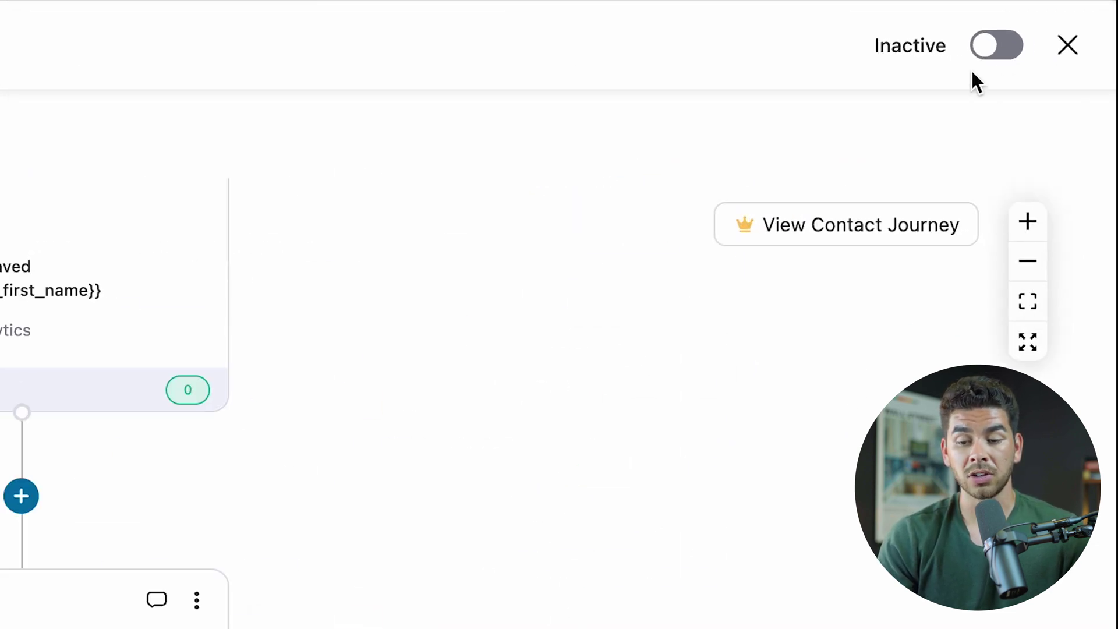
click(1003, 51)
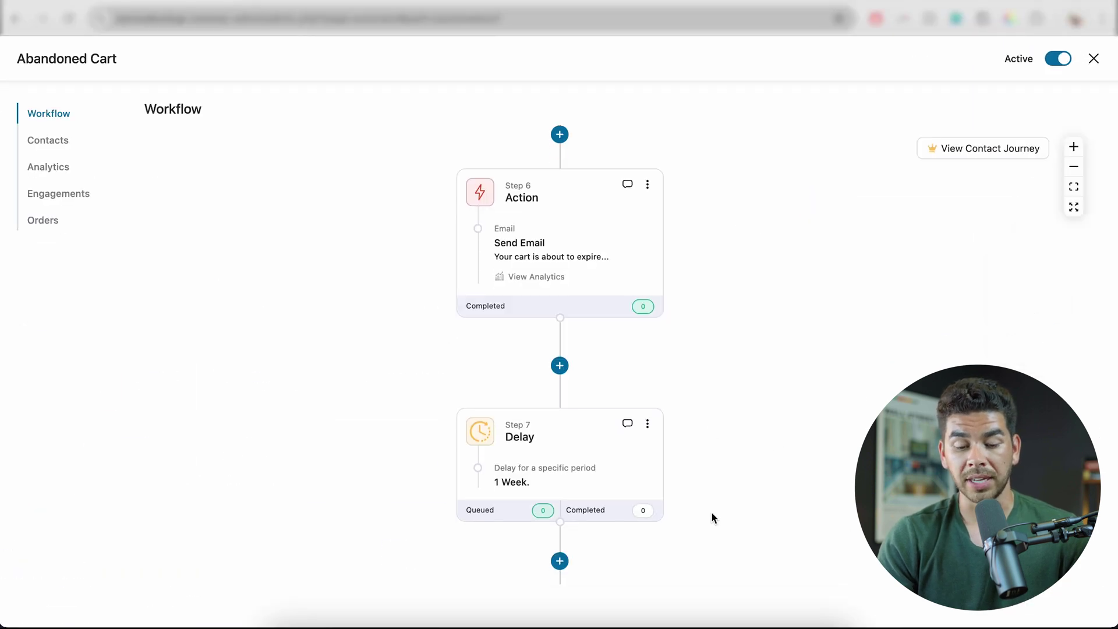
scroll(600, 435, down, 10)
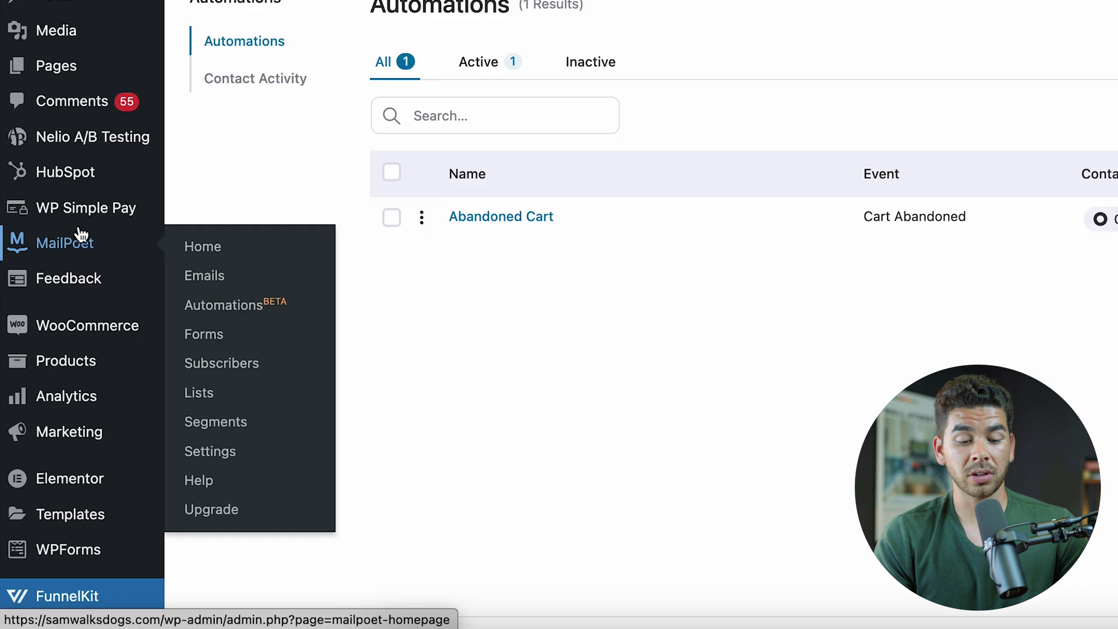
Search for 'optinmonster', then install and activate Popup Builder by OptinMonster
scroll(58, 349, down, 5)
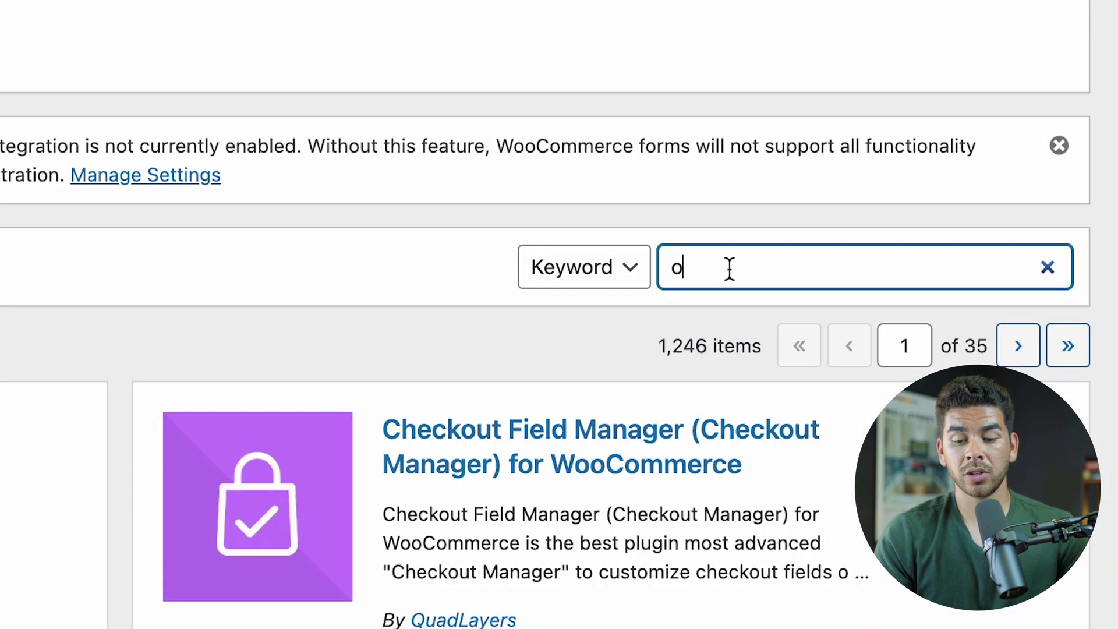
text(ptinmonst)
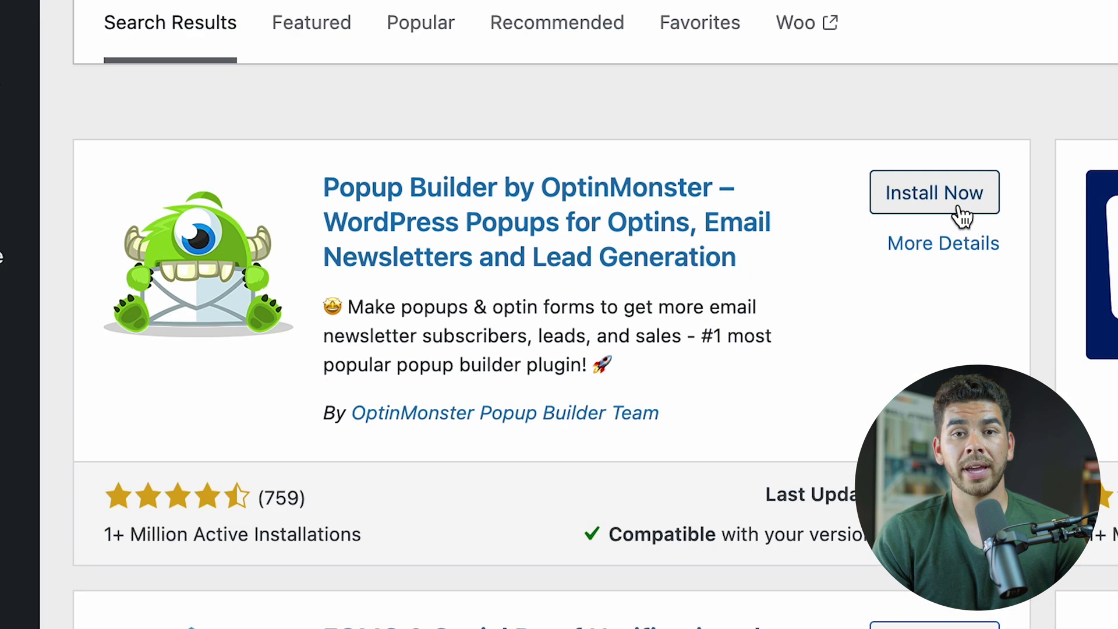
click(962, 216)
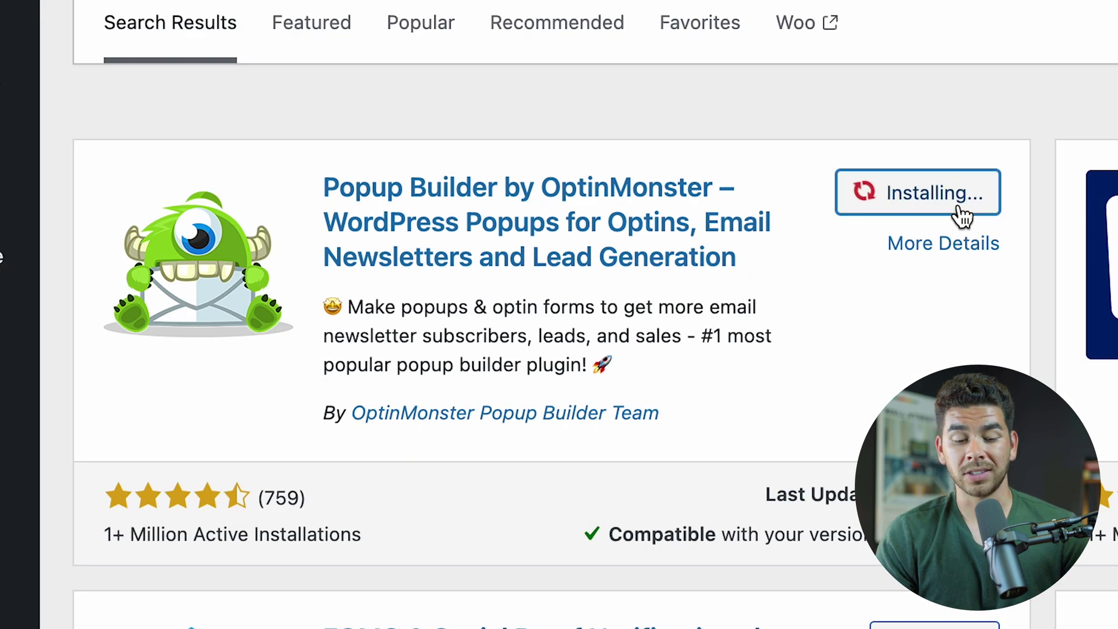
click(953, 201)
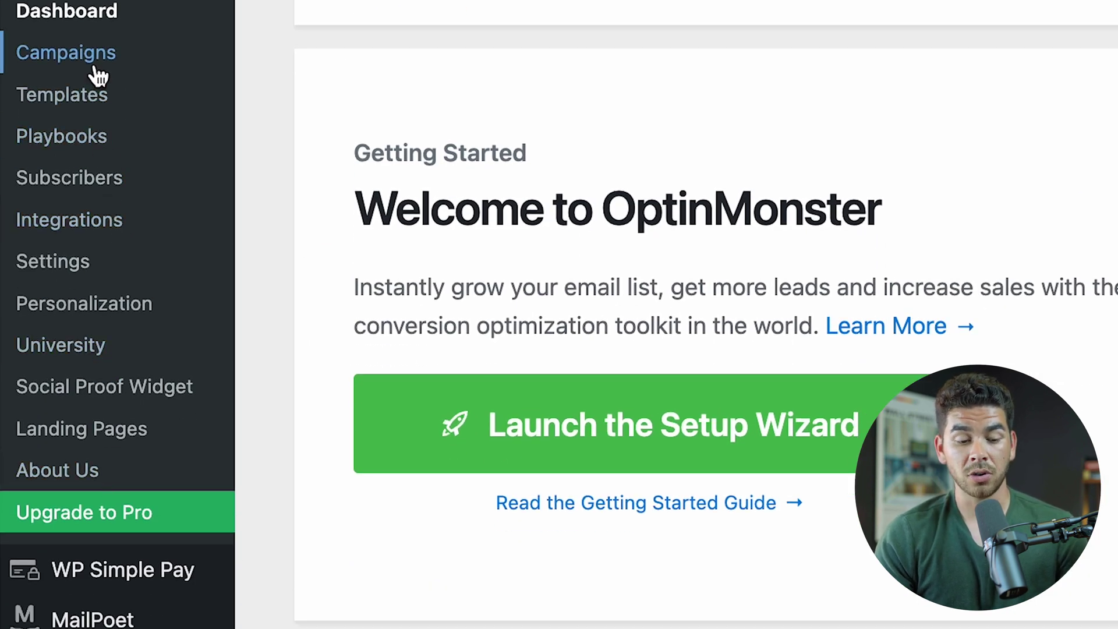
Launch the OptinMonster setup wizard, answer No to email service, and choose 'grow my email list'
click(88, 260)
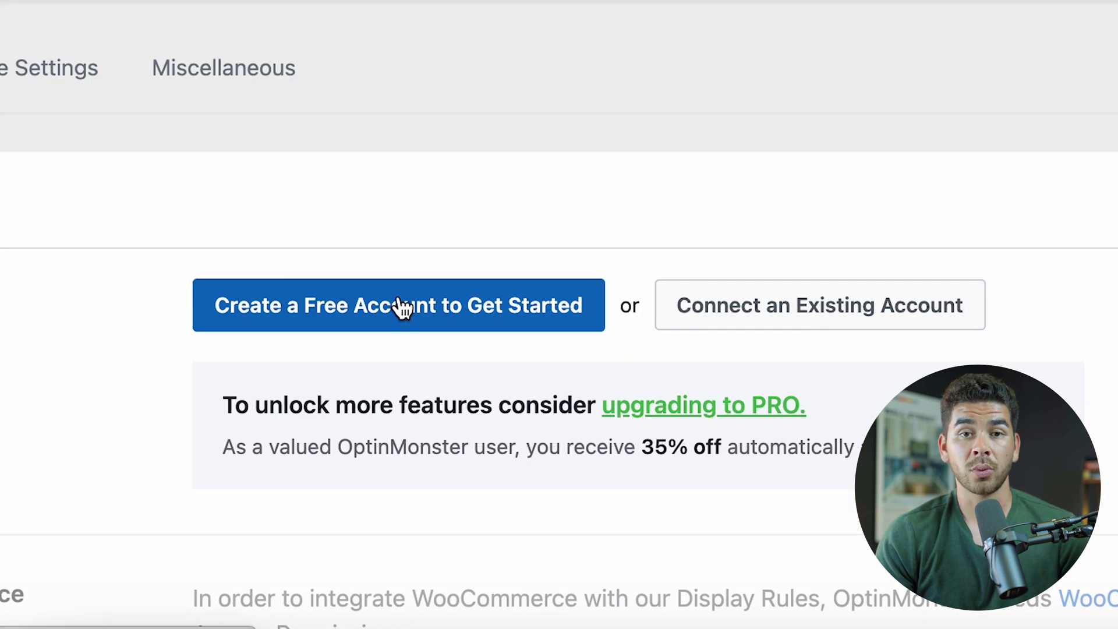
click(400, 304)
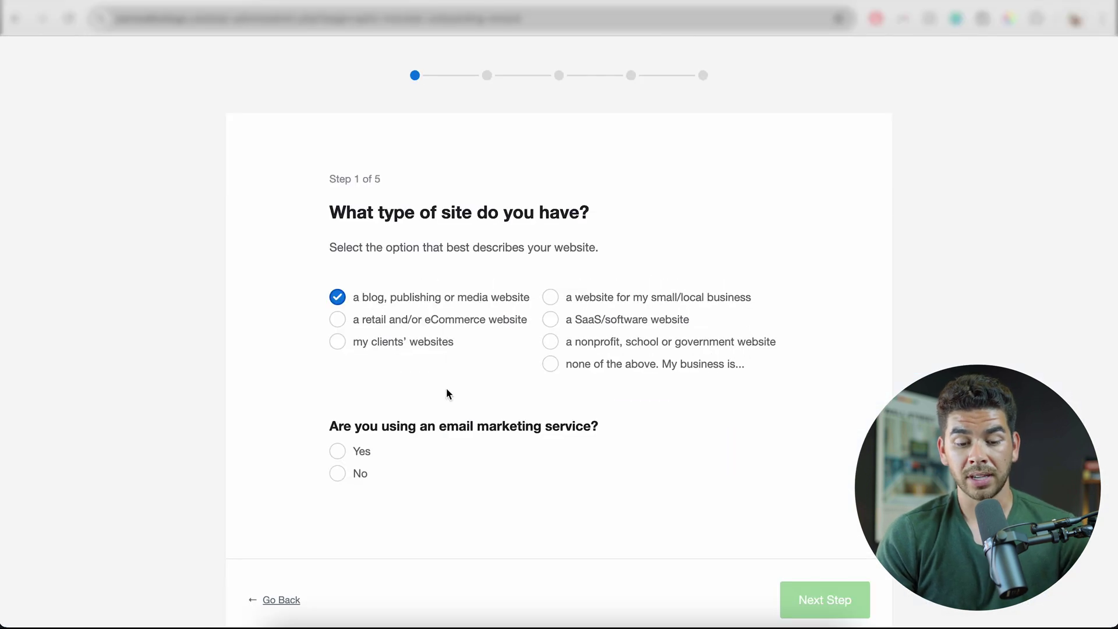
scroll(449, 392, down, 2)
click(358, 419)
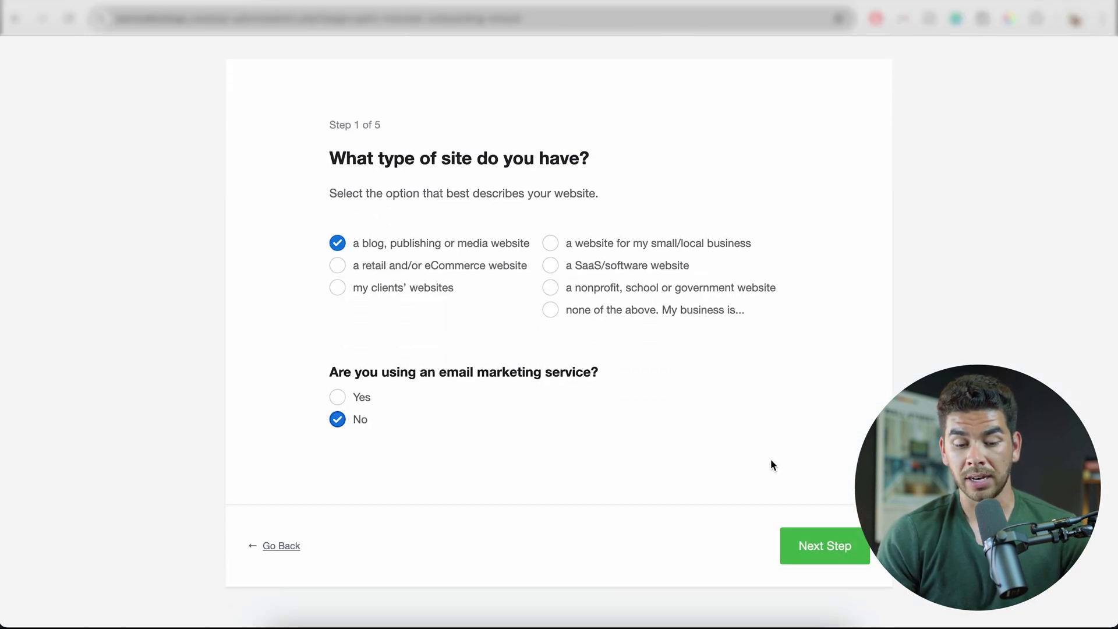
click(813, 552)
click(402, 241)
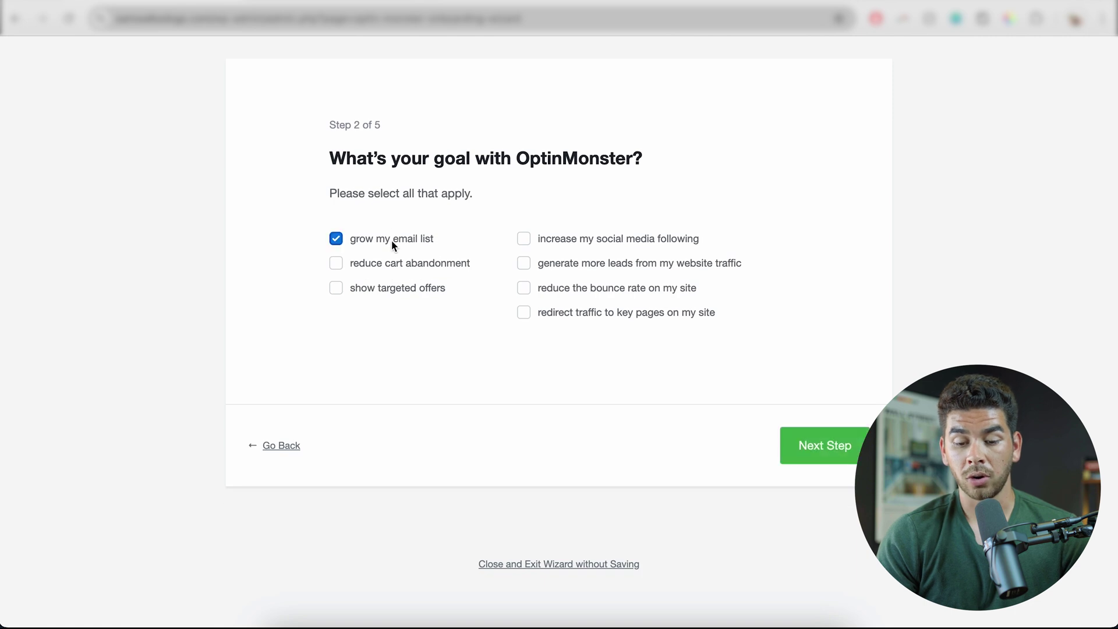
click(827, 441)
Select the A/B Split Testing and Google Analytics for WordPress add-ons and advance to Step 4
scroll(757, 350, down, 5)
click(723, 184)
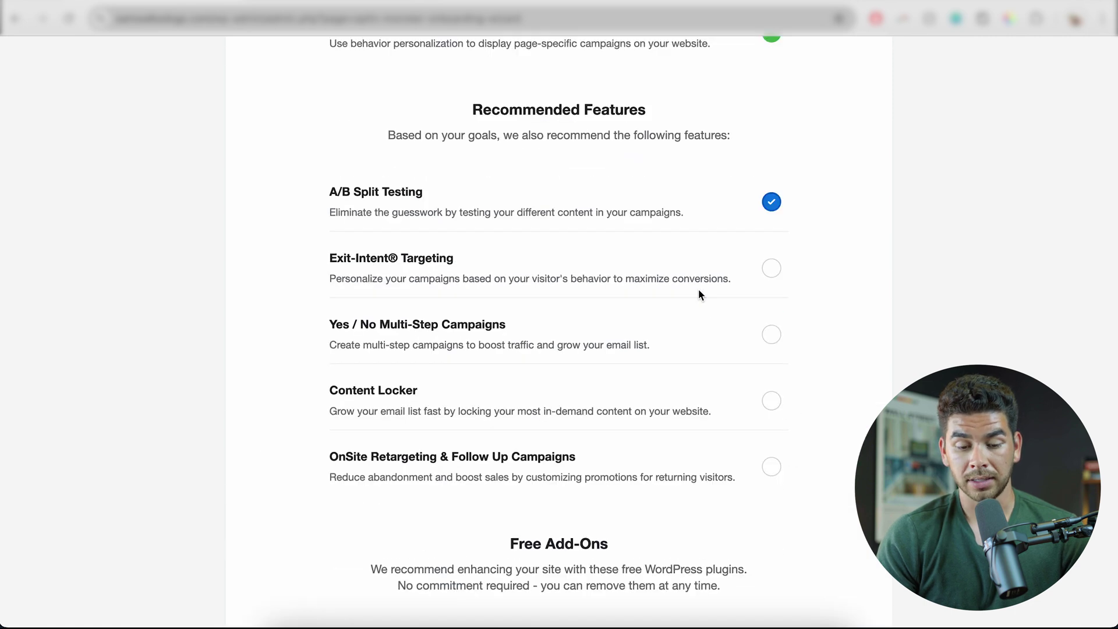
scroll(697, 289, down, 1)
scroll(698, 289, down, 5)
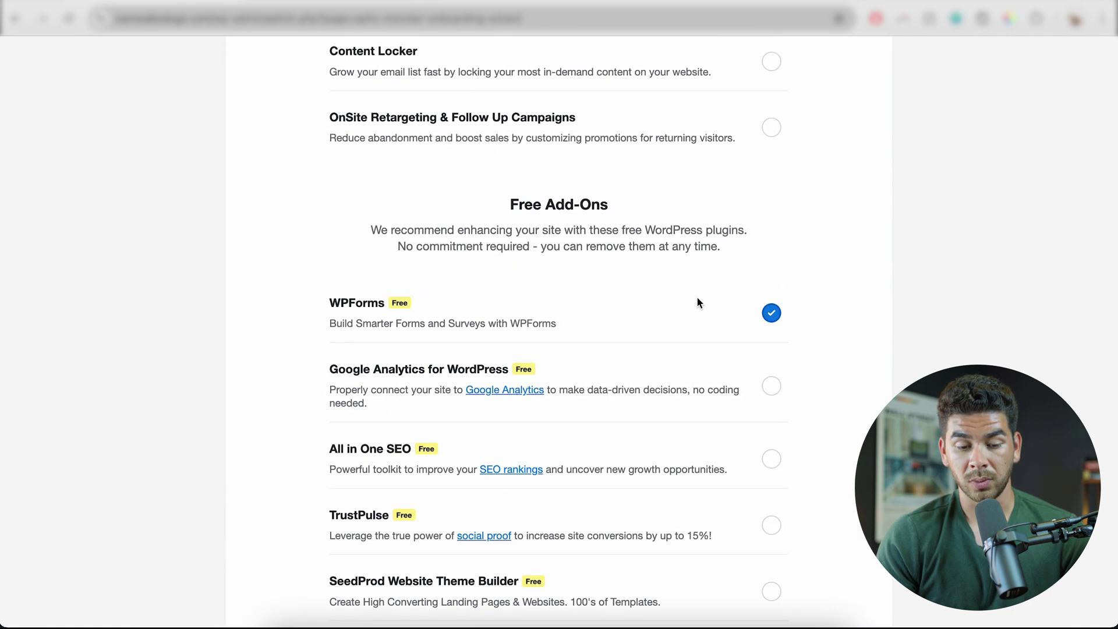
scroll(647, 363, down, 5)
click(679, 98)
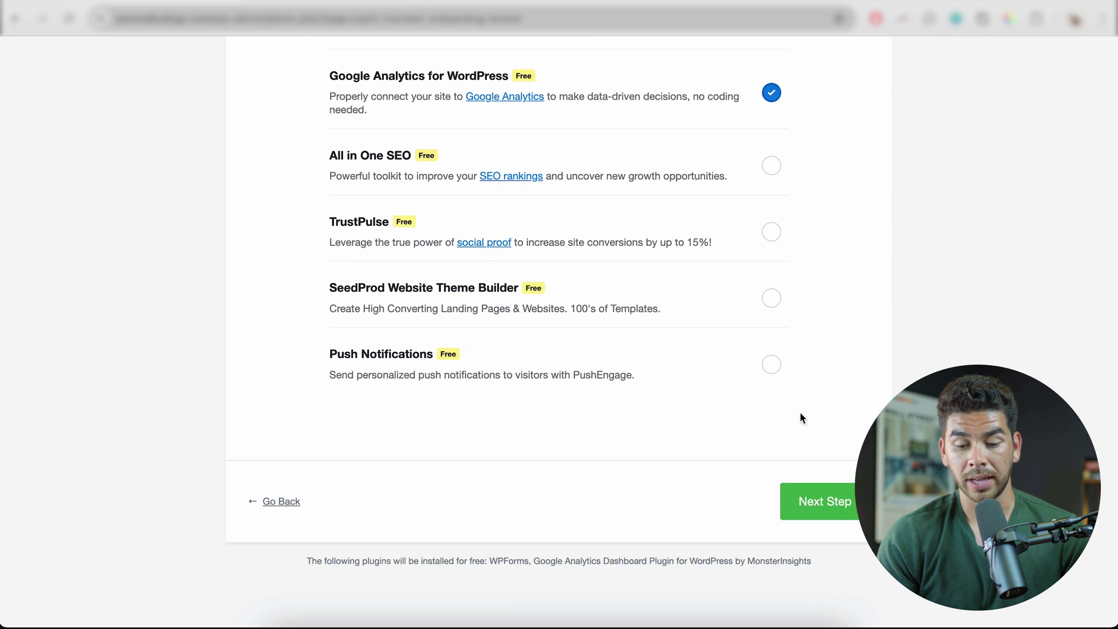
click(809, 499)
scroll(637, 408, up, 3)
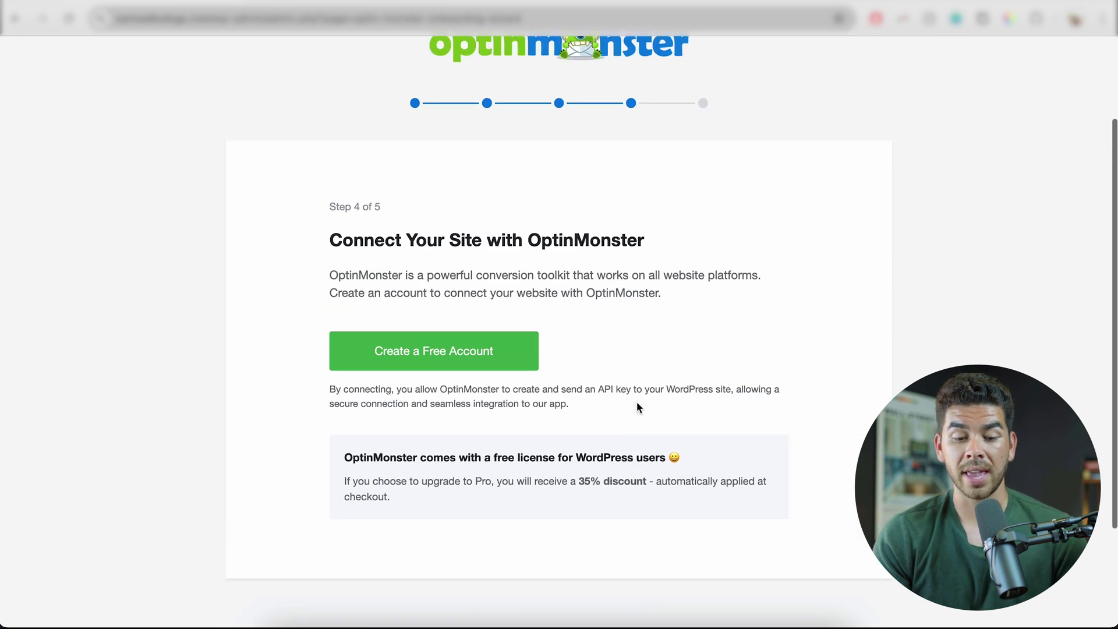
Start creating a free OptinMonster account and bring up the checkout's Card Information section
click(434, 350)
scroll(380, 335, down, 5)
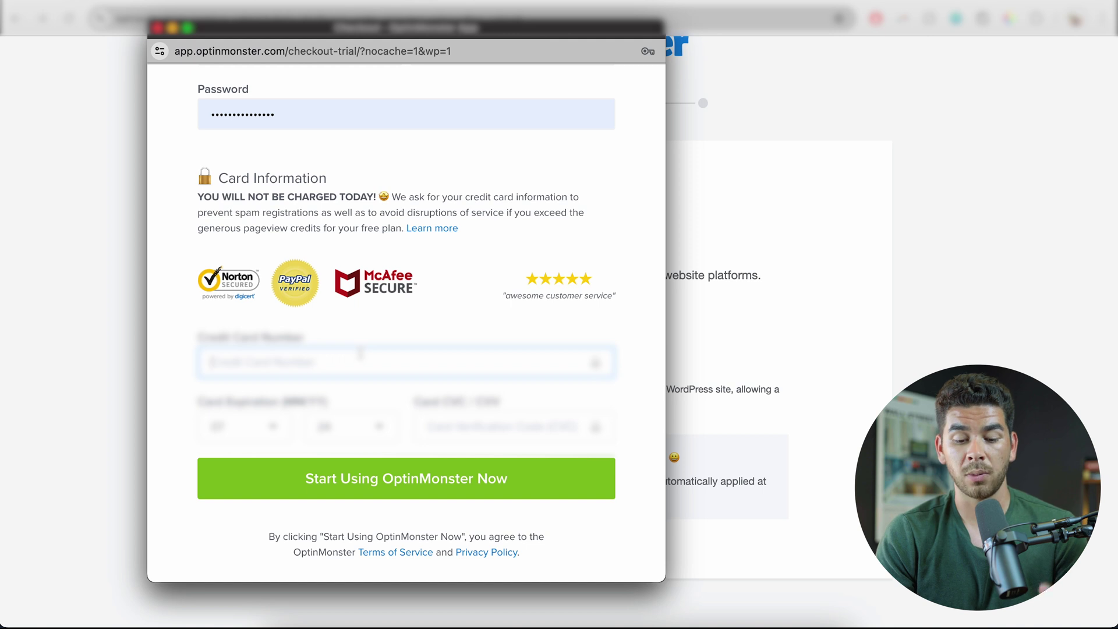
click(383, 344)
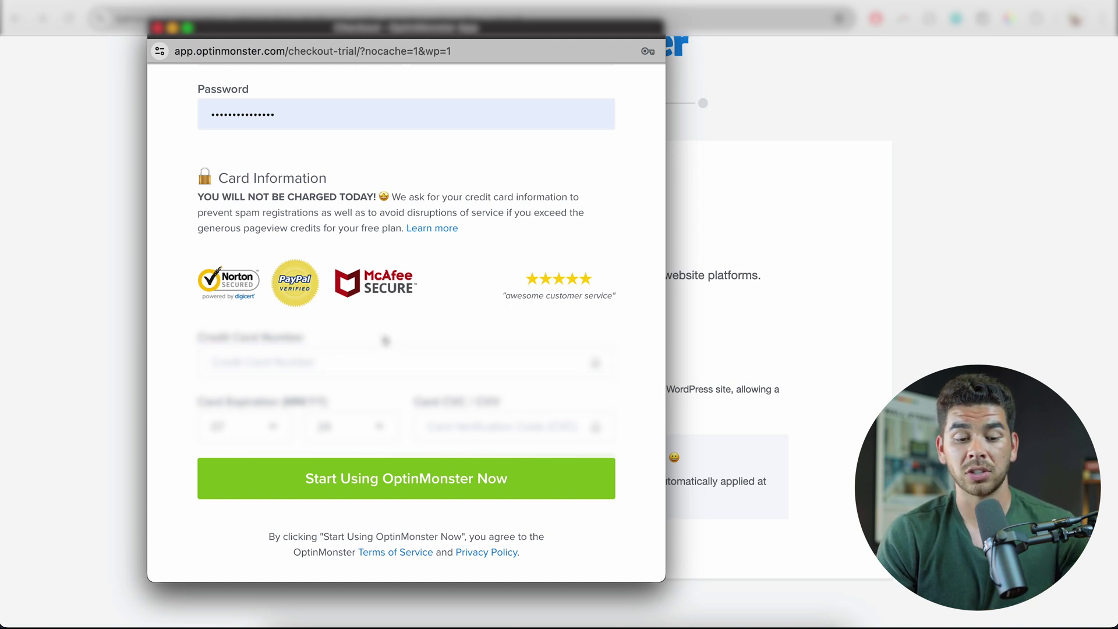